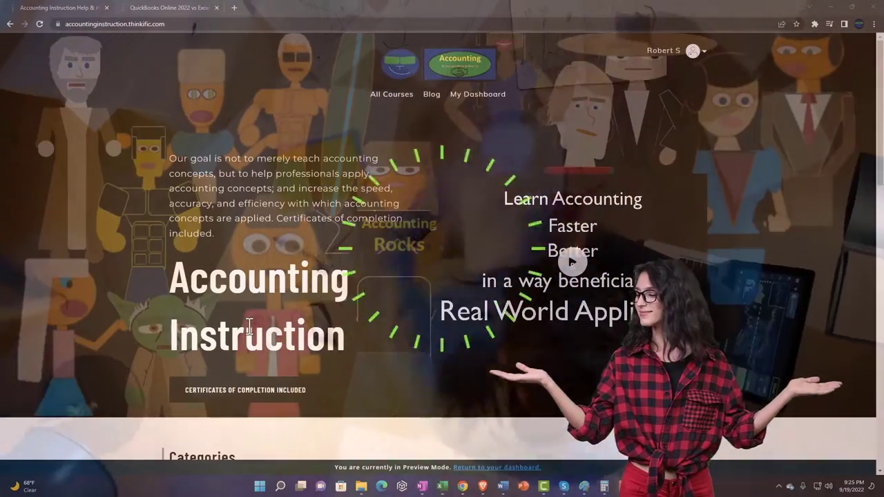
# Browse the Accounting Instruction course categories and the "OneNote - Getting Started 2022" section of the QuickBooks Online 2022 vs Excel course
pyautogui.scroll(-6, 123, 383)
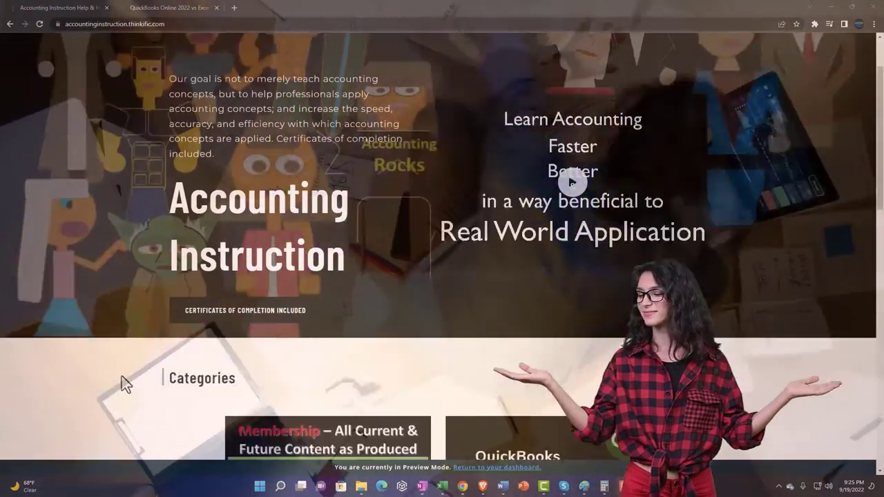
pyautogui.scroll(-3, 122, 377)
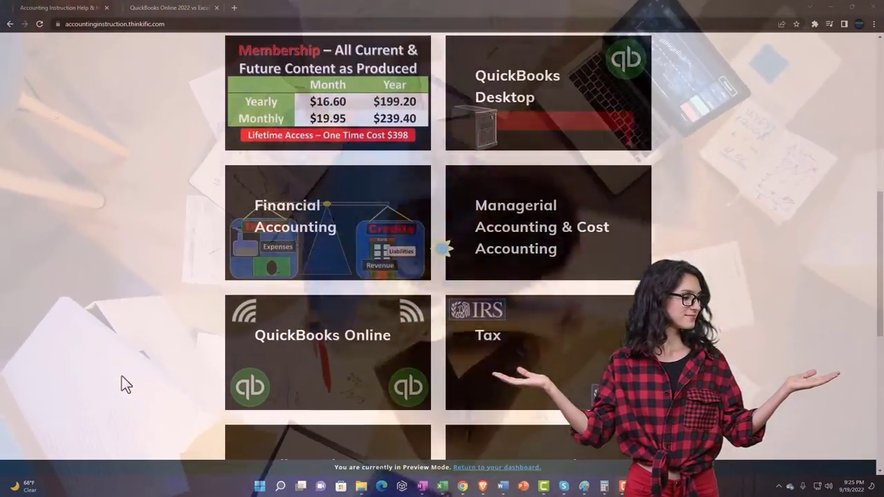
pyautogui.scroll(-3, 122, 377)
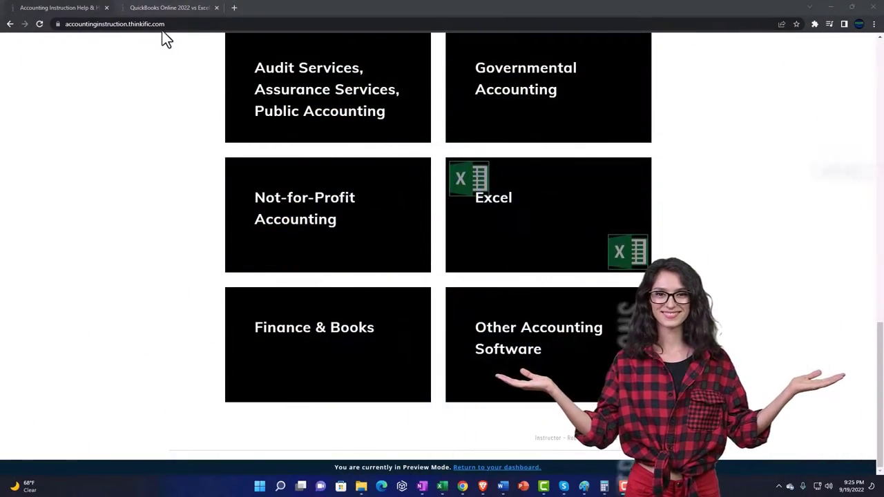
pyautogui.click(159, 10)
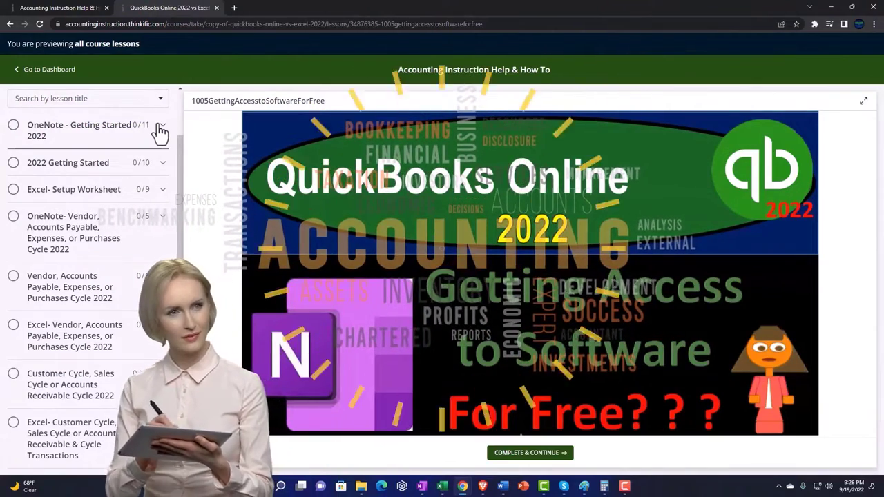
pyautogui.click(160, 131)
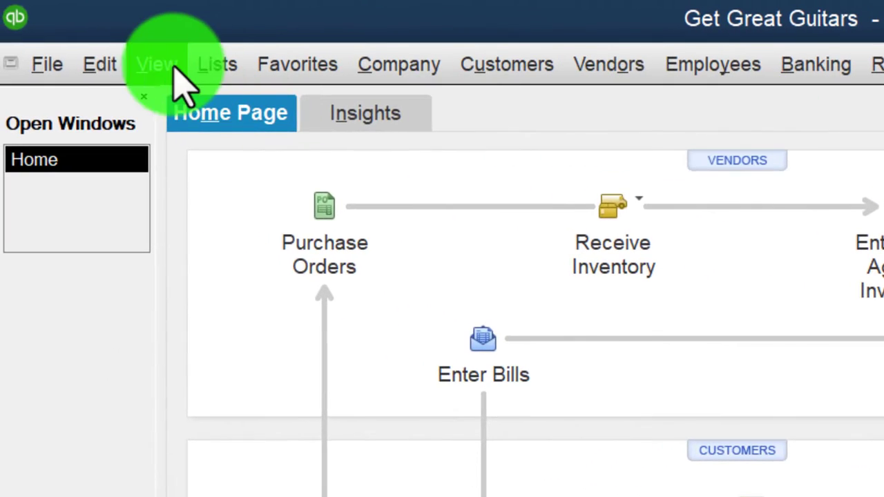
pyautogui.click(158, 65)
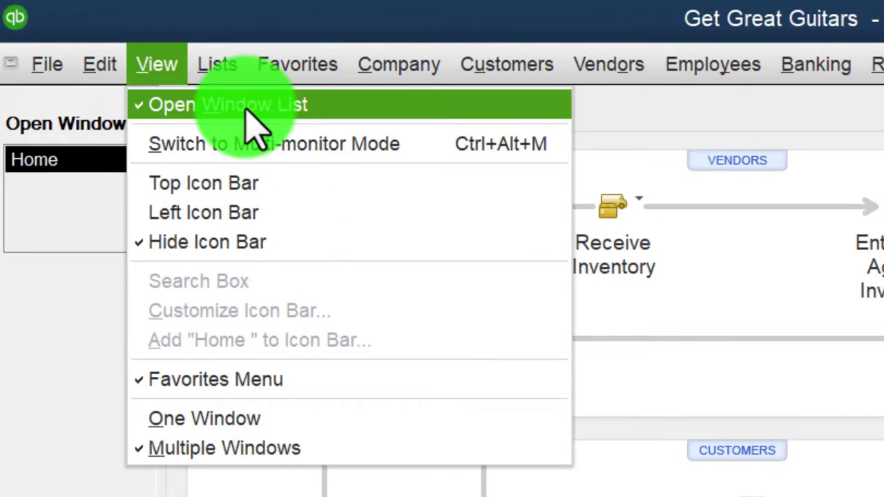
pyautogui.click(30, 389)
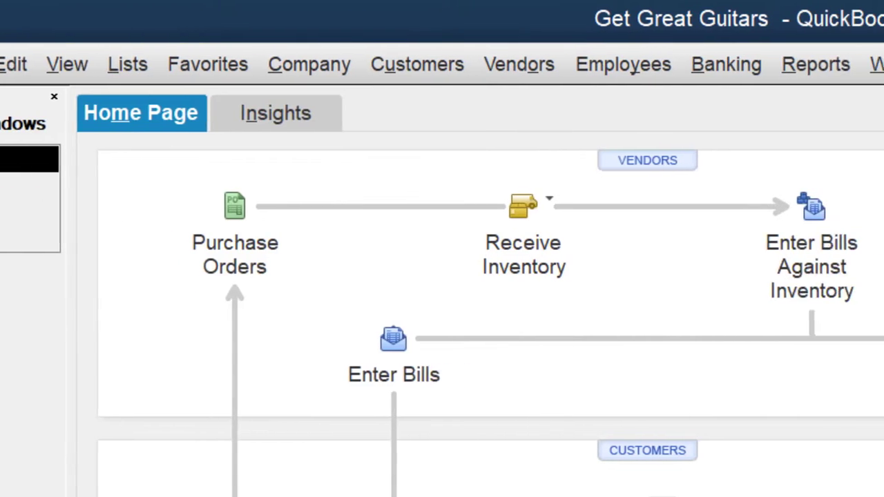
# Open the Profit & Loss Standard report and set its date range from 01/01/2023 to 12/31/2023
pyautogui.click(325, 64)
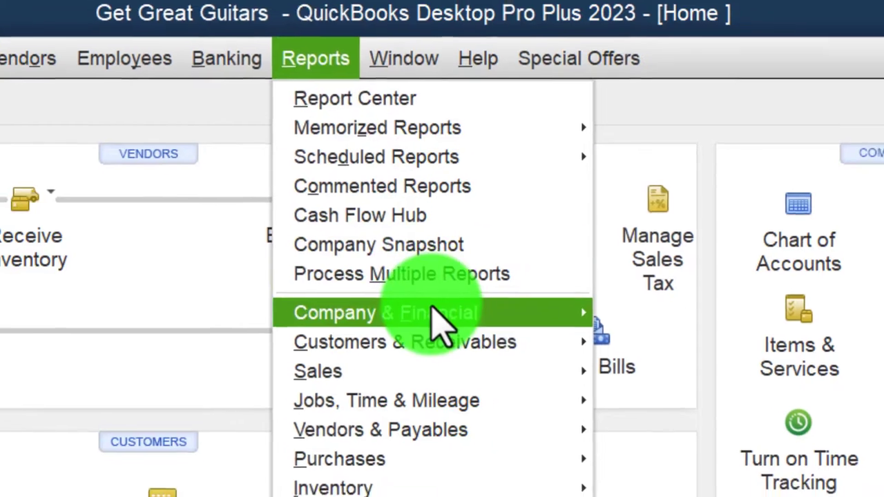
pyautogui.moveTo(449, 321)
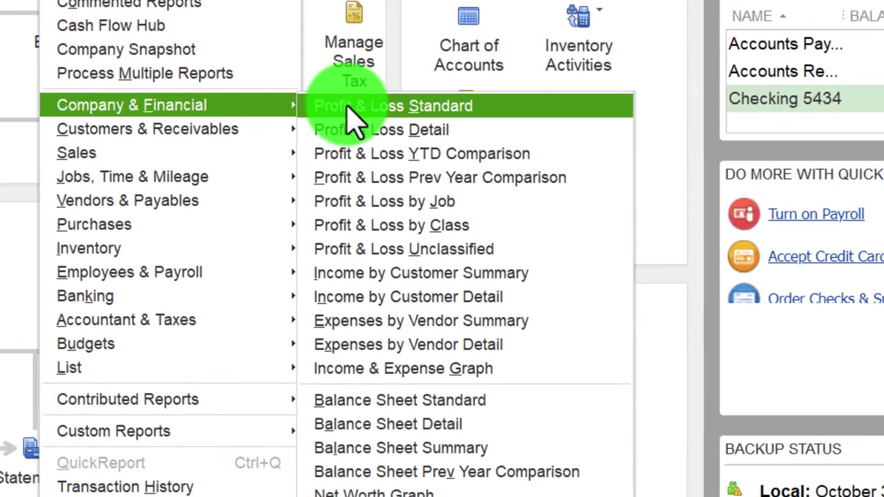
pyautogui.click(353, 110)
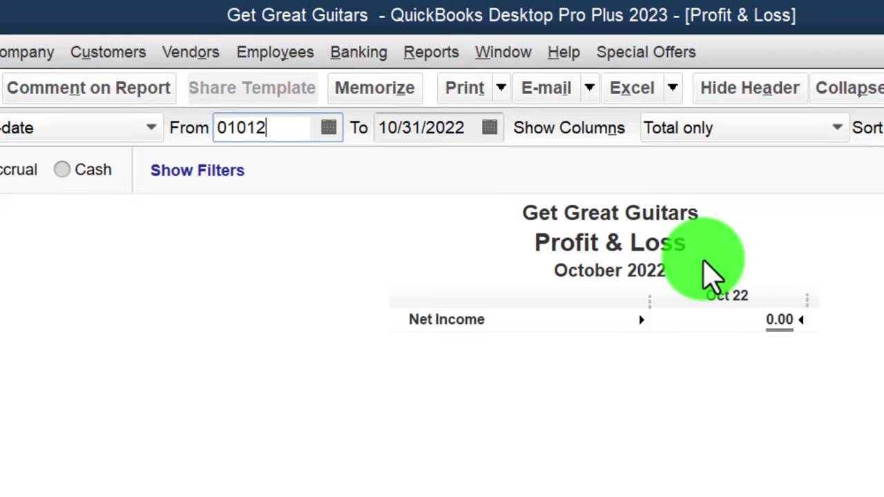
pyautogui.press('Tab')
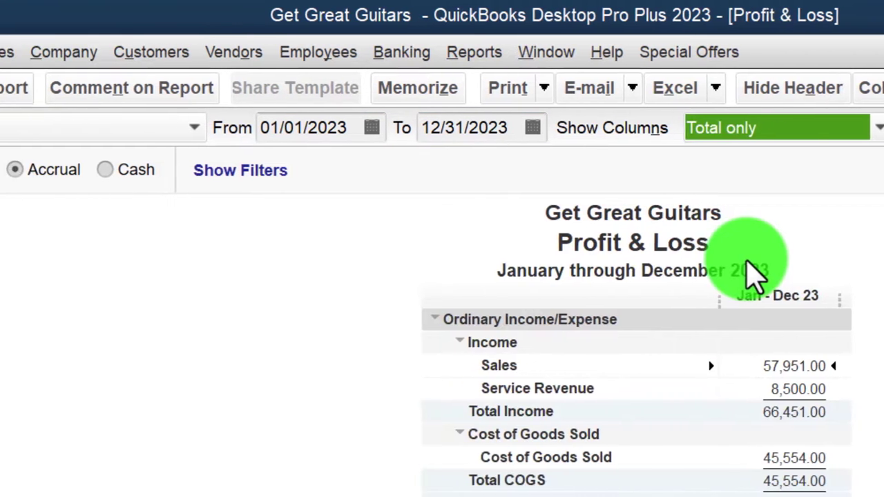
# Customize the Profit & Loss report by setting the column labels font size to 14 and applying it to all related fonts
pyautogui.click(284, 90)
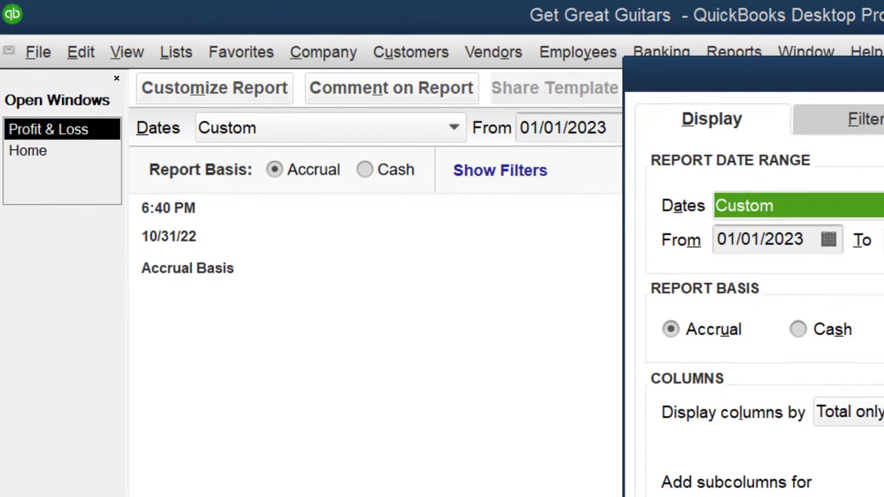
pyautogui.click(777, 116)
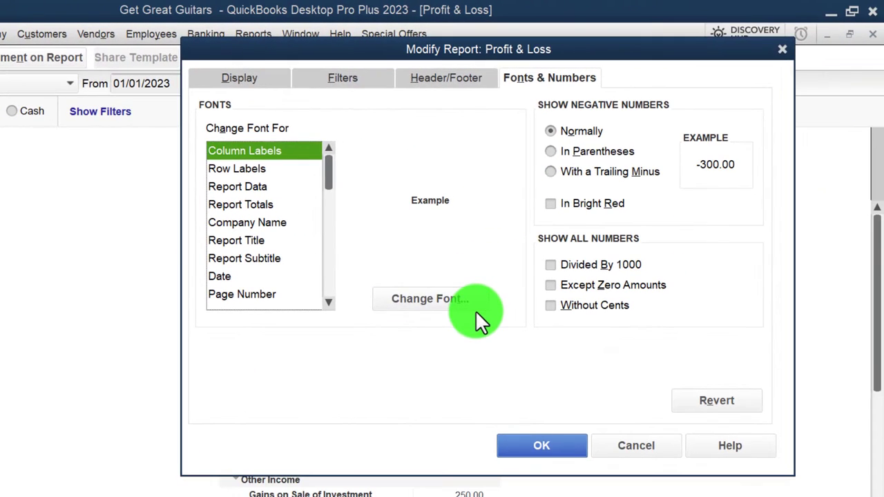
pyautogui.click(475, 310)
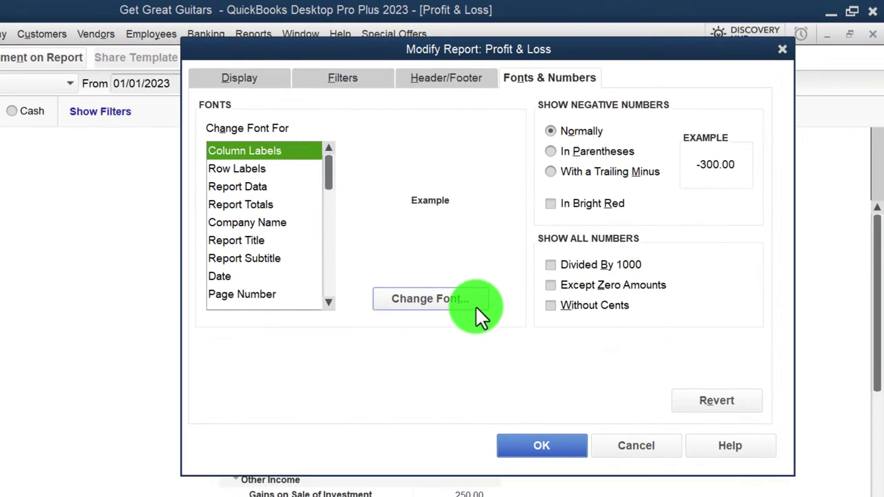
pyautogui.click(467, 248)
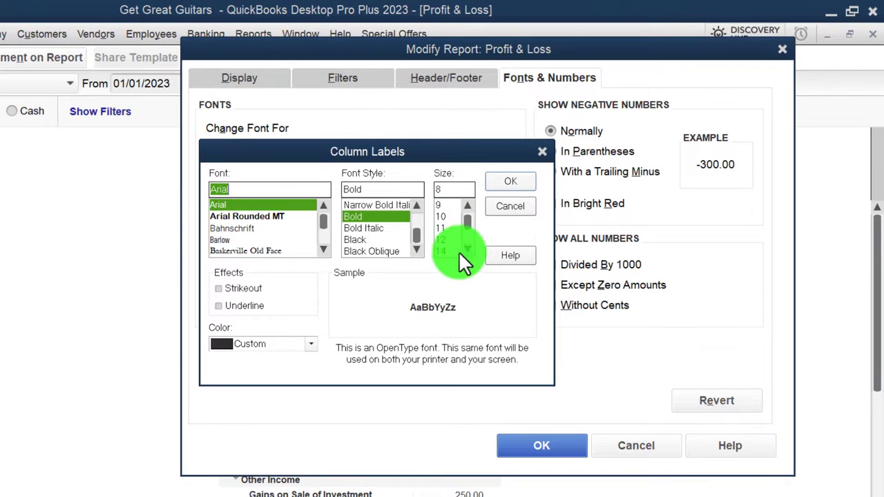
pyautogui.click(445, 251)
pyautogui.click(510, 181)
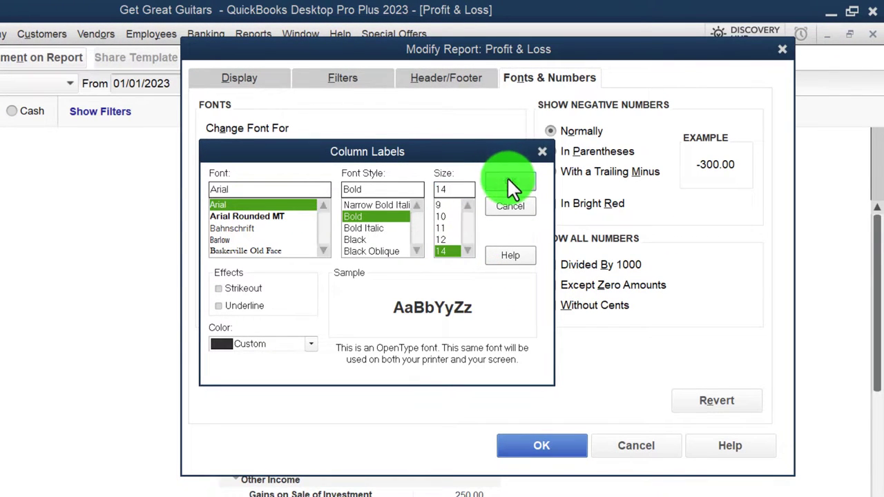
pyautogui.click(270, 187)
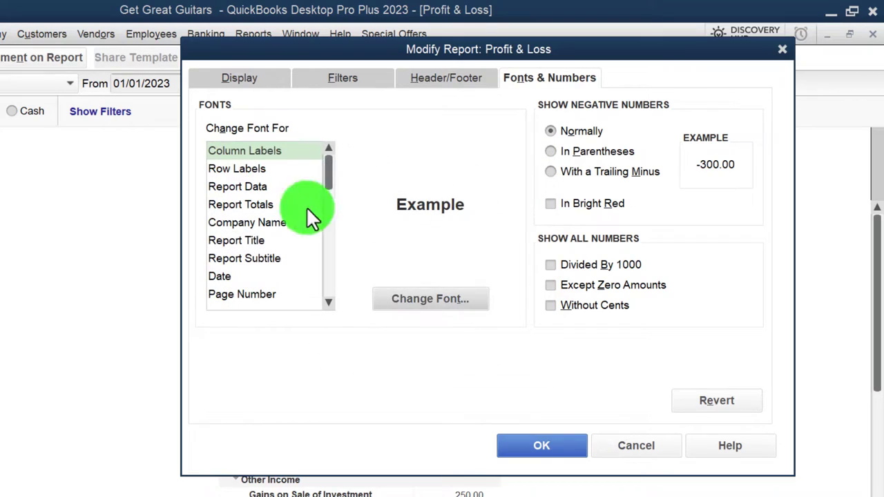
pyautogui.click(553, 446)
# Open the Balance Sheet Standard report from the company and financial reports
pyautogui.click(263, 36)
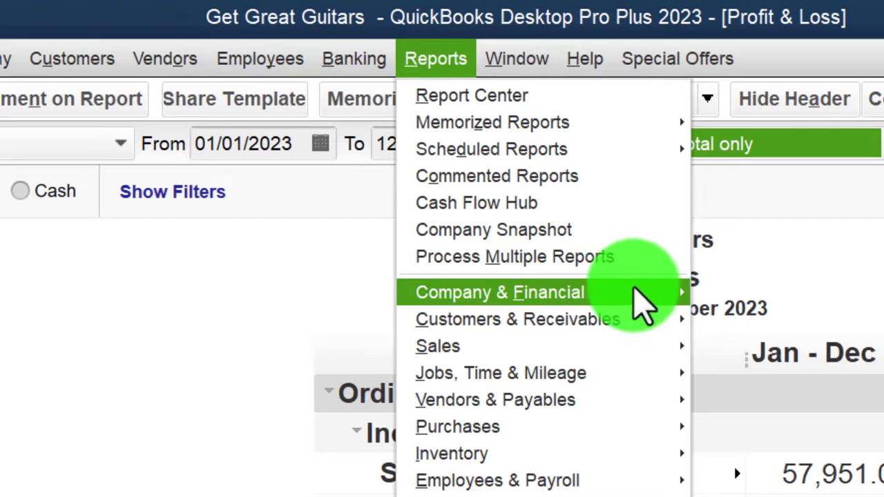
pyautogui.moveTo(690, 297)
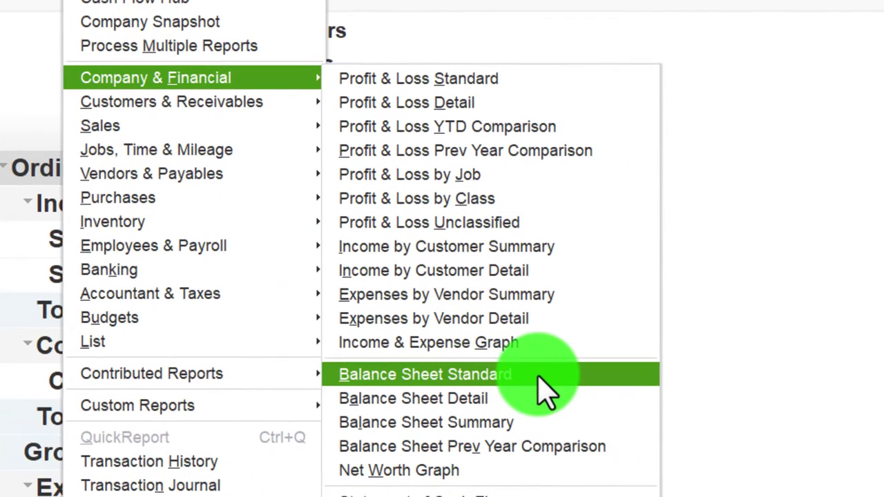
pyautogui.click(540, 377)
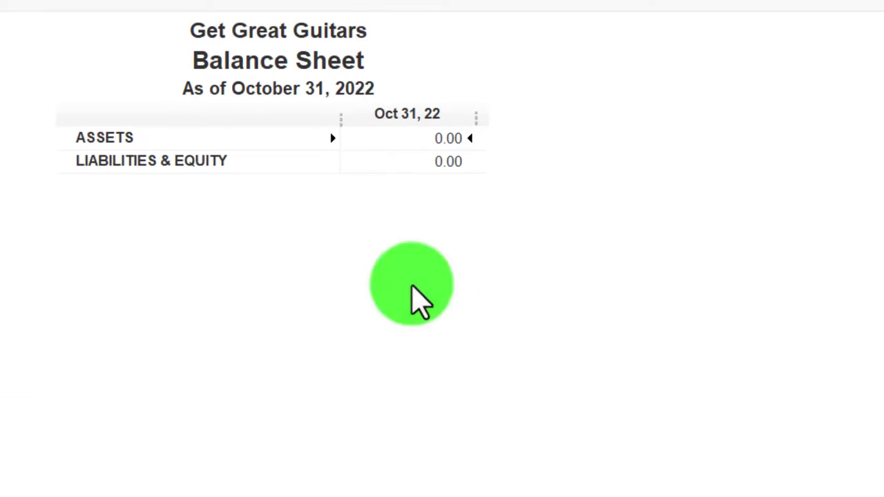
# Customize the Balance Sheet report with a larger column labels font and apply the change to all related fonts
pyautogui.click(129, 62)
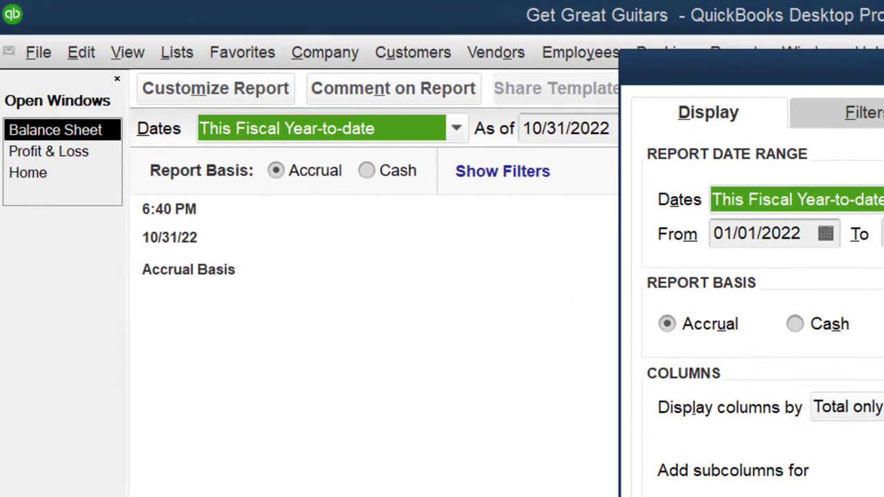
pyautogui.click(883, 111)
pyautogui.click(883, 496)
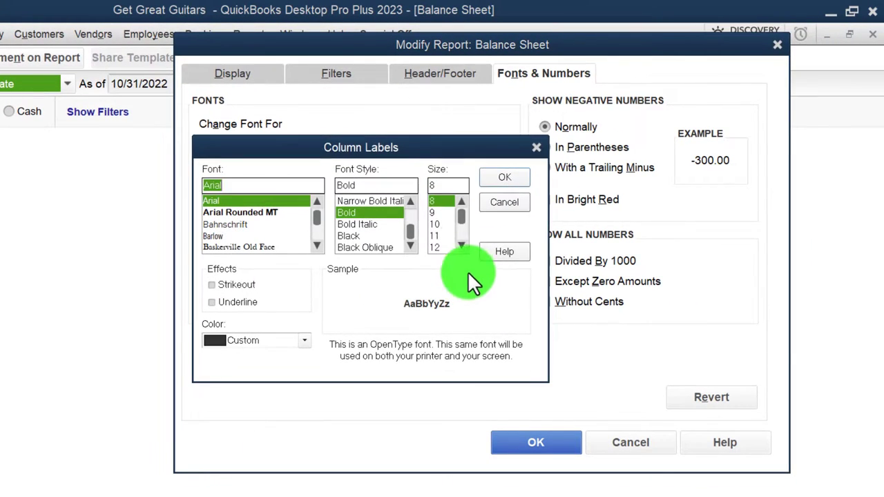
pyautogui.click(461, 246)
pyautogui.click(504, 178)
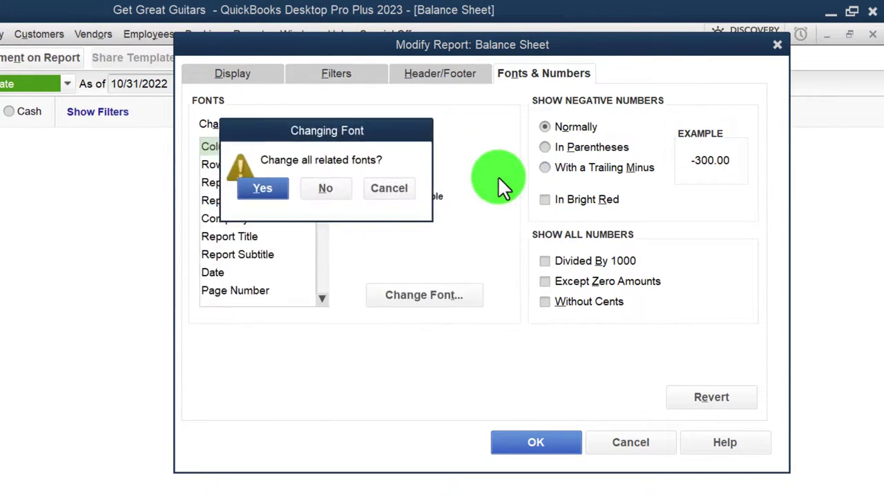
pyautogui.click(279, 187)
pyautogui.click(521, 442)
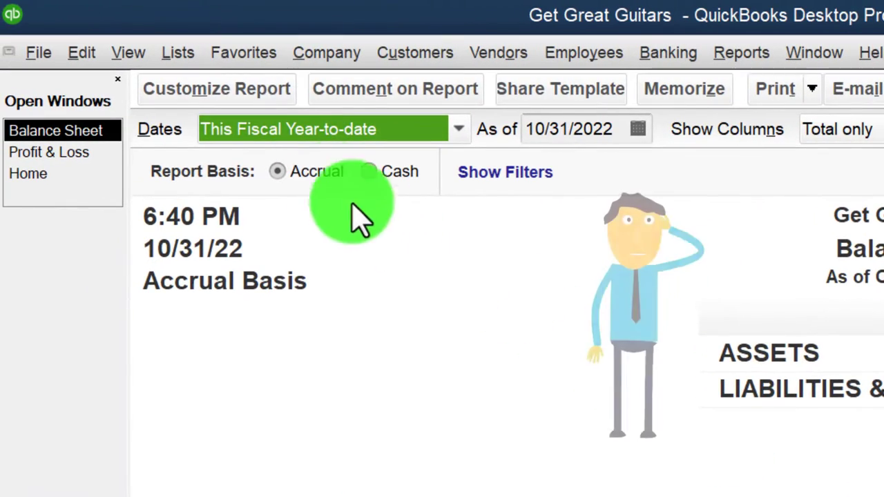
# Set the Balance Sheet report's date range from 01/01/2023 to 12/31/2023
pyautogui.click(225, 90)
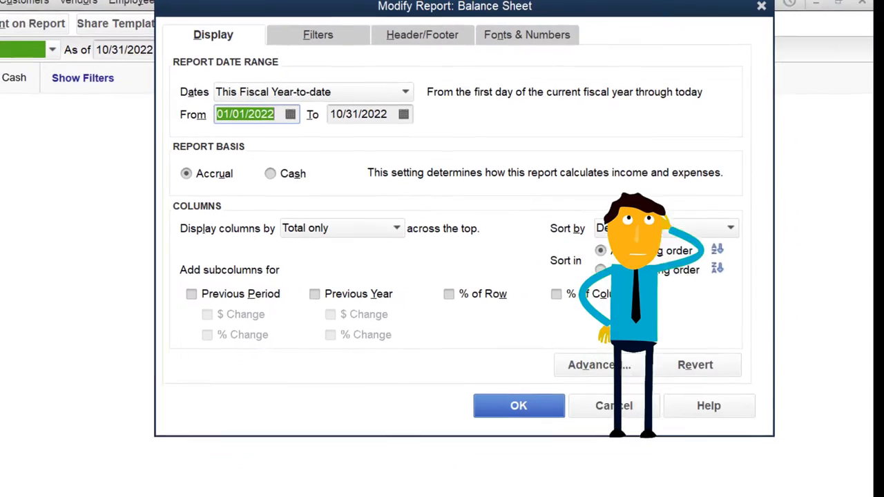
pyautogui.write('010123')
pyautogui.press('Tab')
pyautogui.write('1')
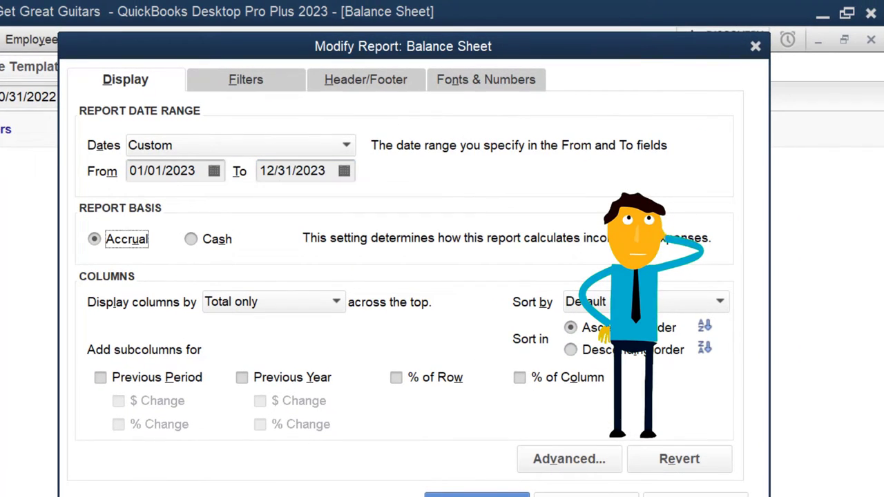
pyautogui.click(476, 496)
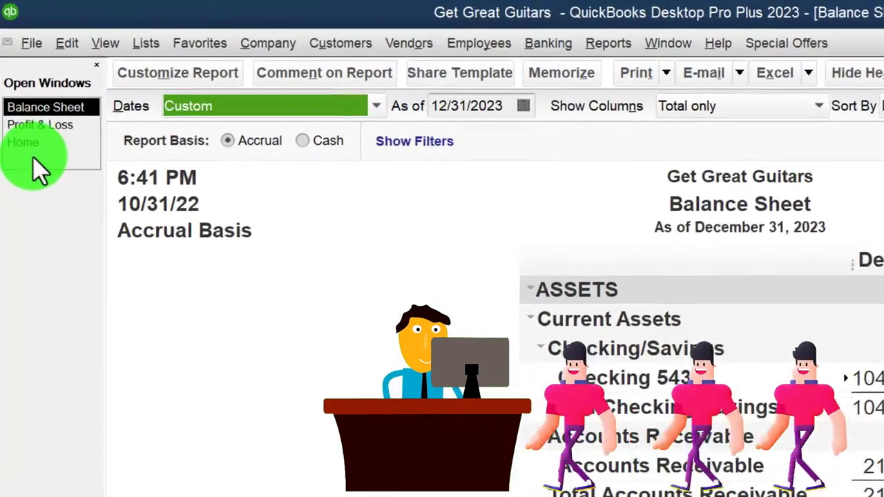
# Return to the home page and open the Customer Center
pyautogui.click(17, 90)
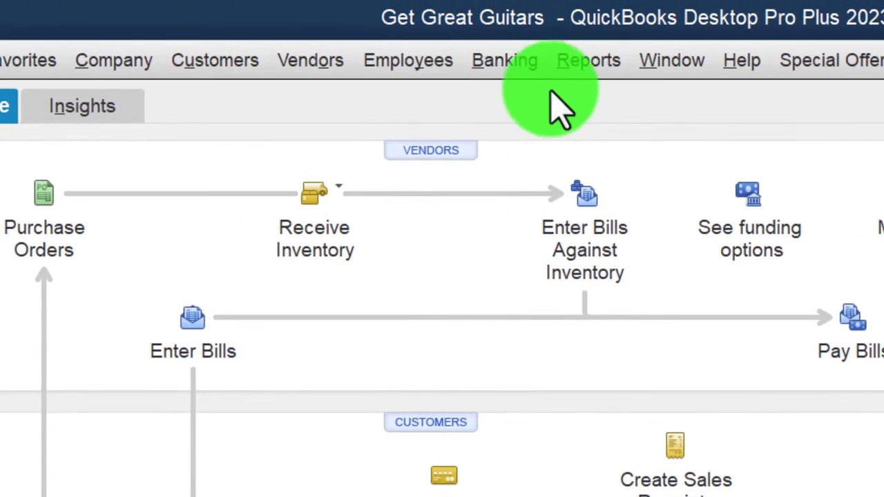
pyautogui.click(221, 63)
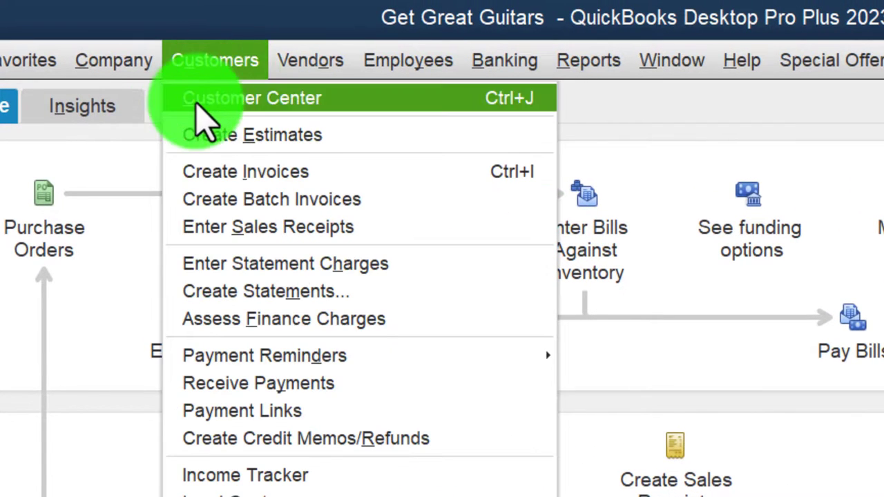
pyautogui.click(306, 105)
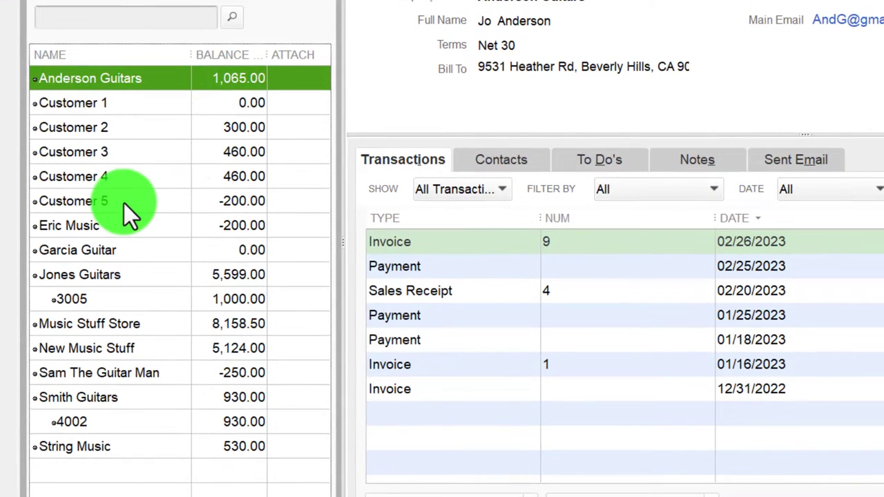
# Review Customer 5's transactions by opening estimate 1 and selecting the customer's payment
pyautogui.click(124, 203)
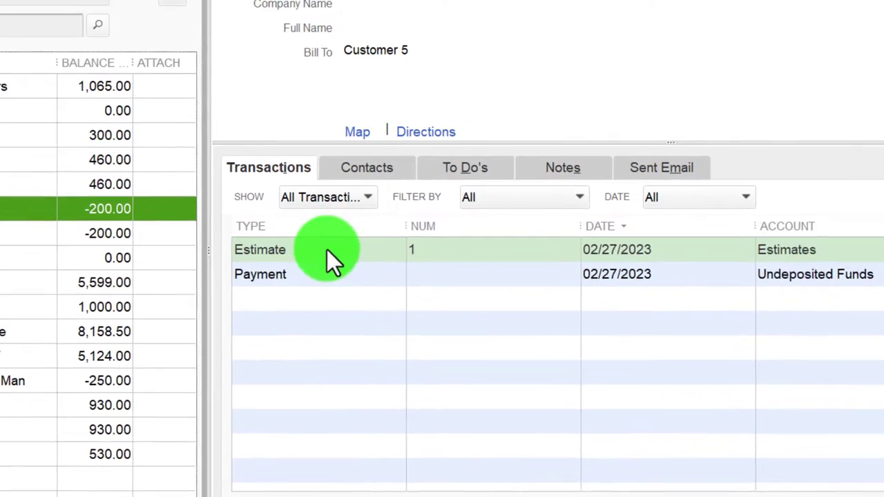
pyautogui.click(327, 250)
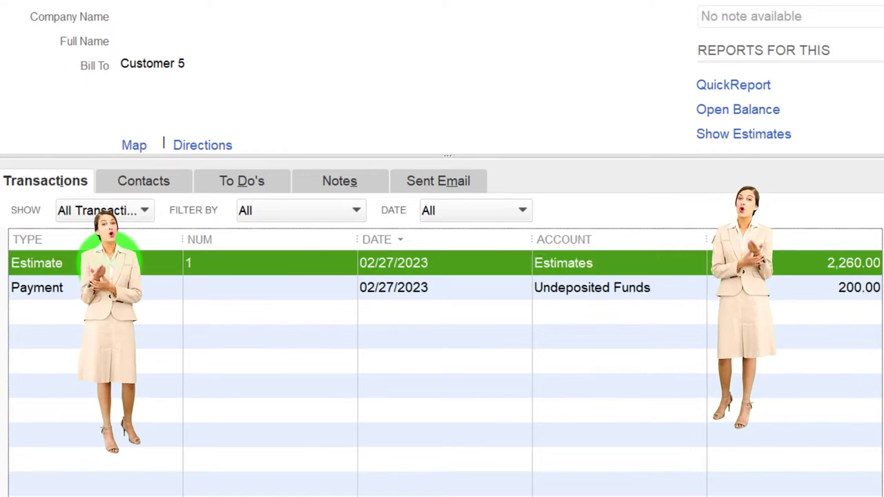
pyautogui.doubleClick(110, 262)
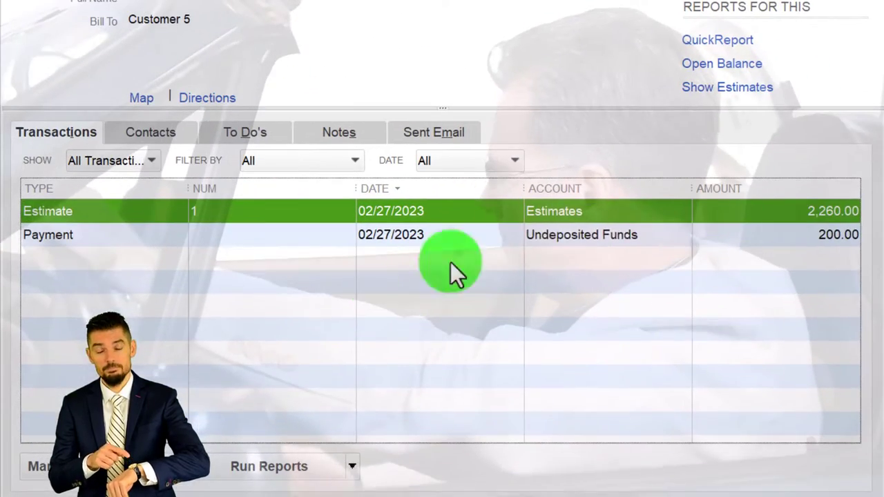
pyautogui.click(636, 229)
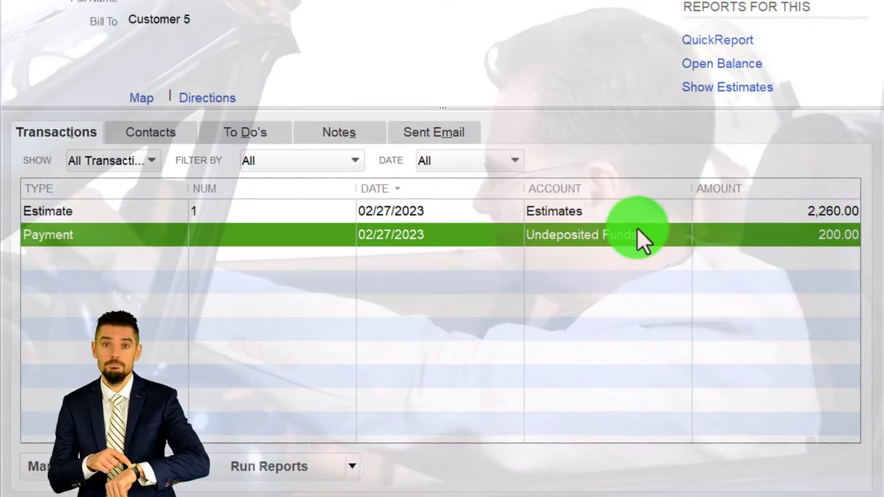
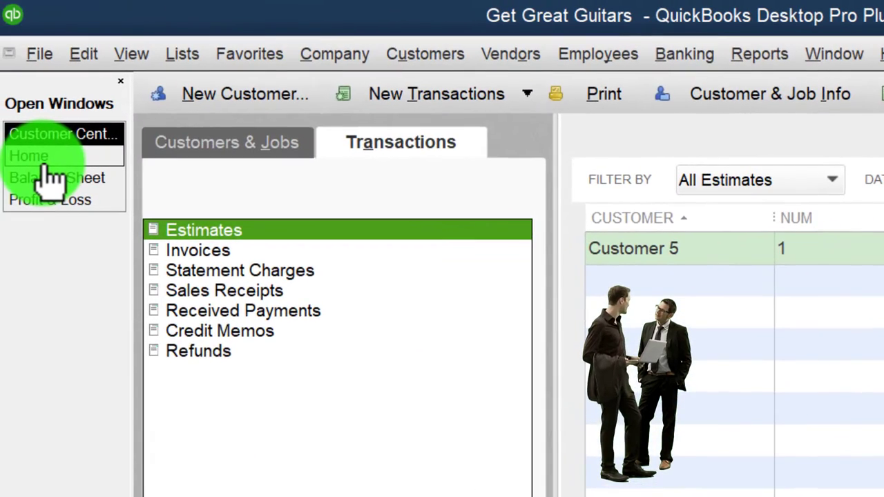
# Create a new invoice for Customer 5 from the home page, based on the customer's available estimate 1
pyautogui.click(45, 160)
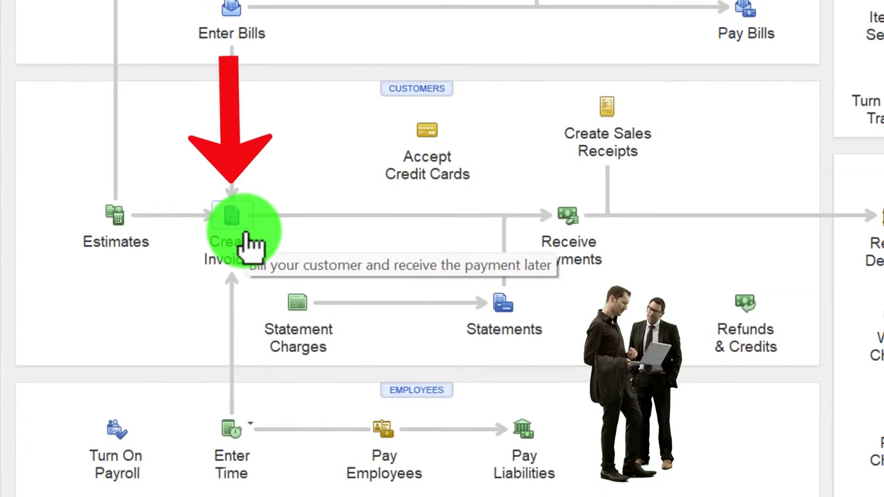
pyautogui.click(250, 243)
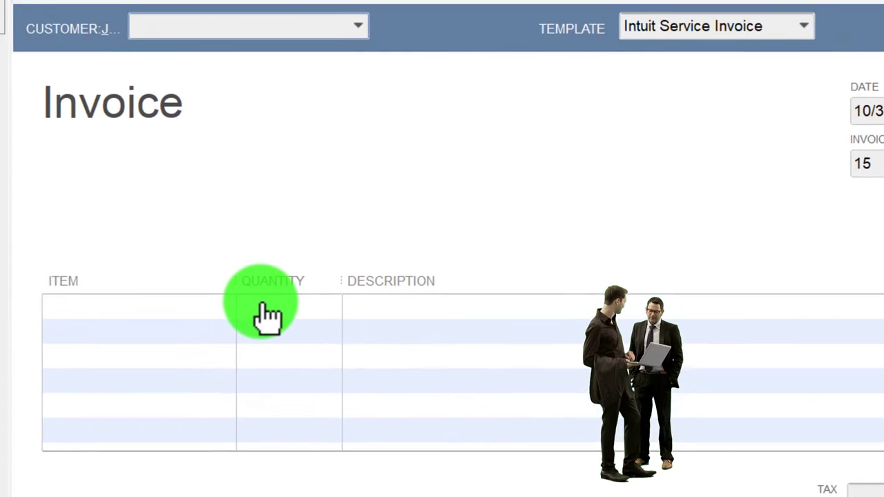
pyautogui.write('Customer 1')
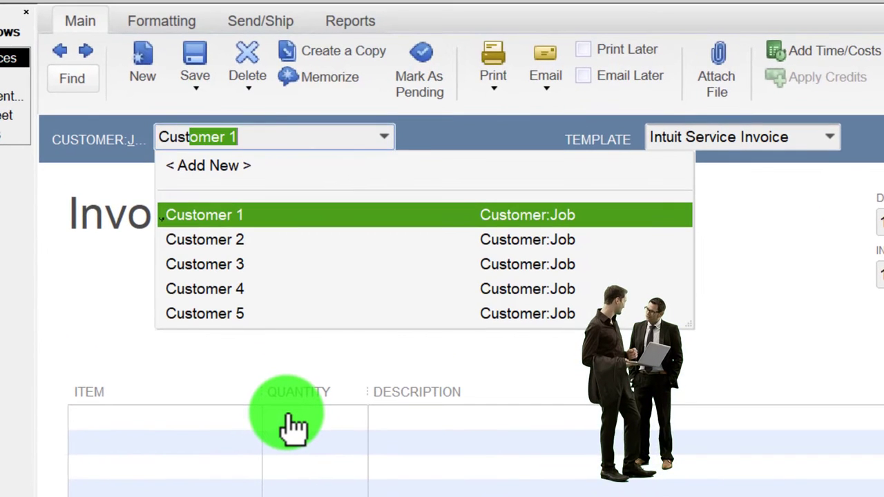
pyautogui.press('Down')
pyautogui.press('Down')
pyautogui.press('Down')
pyautogui.press('Down')
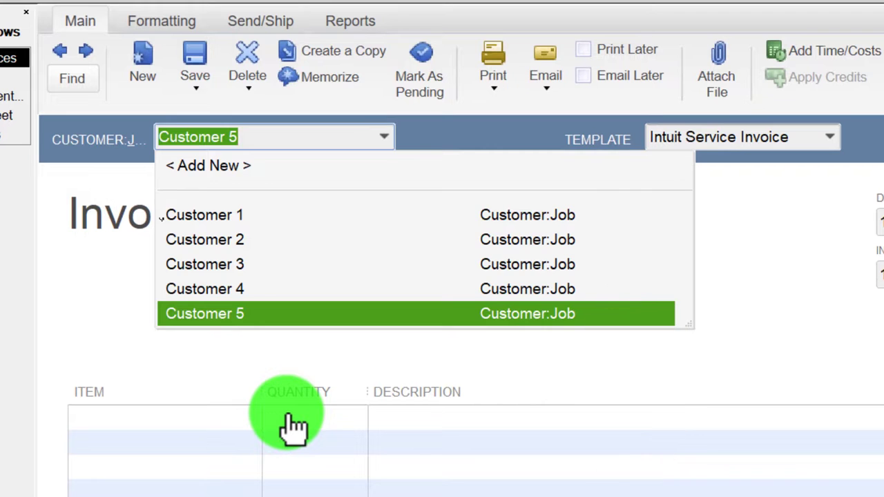
pyautogui.press('Tab')
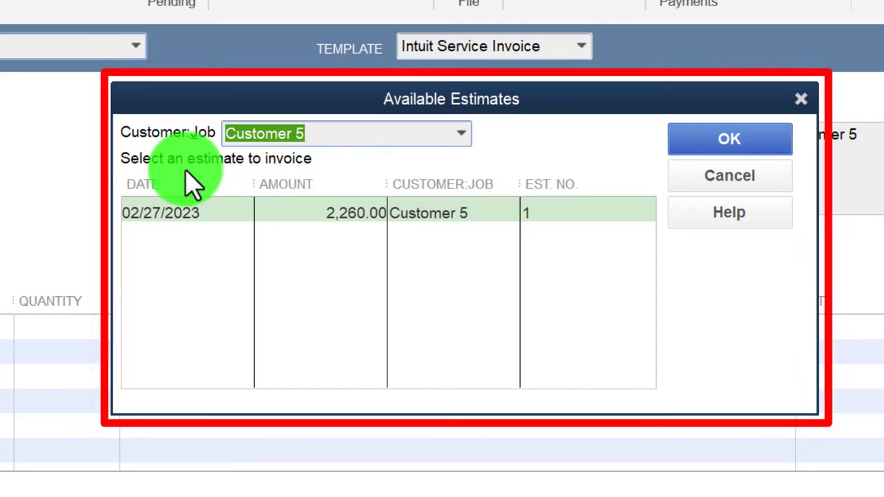
pyautogui.click(197, 221)
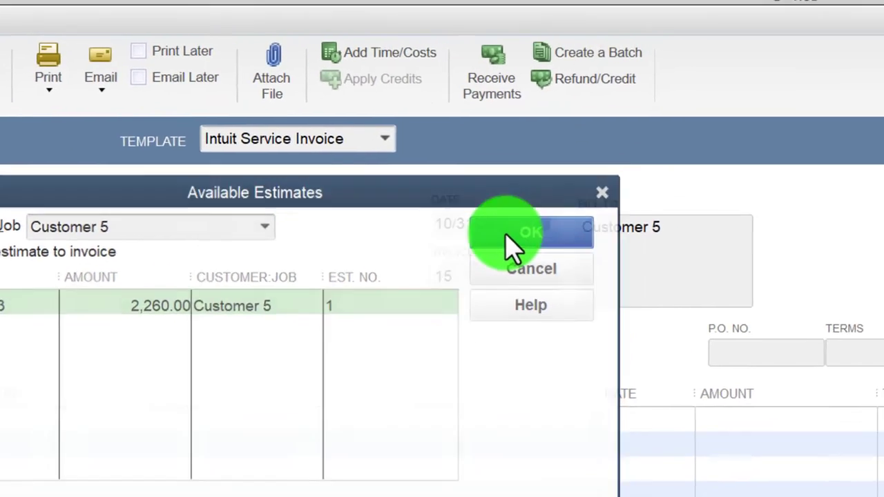
pyautogui.click(711, 146)
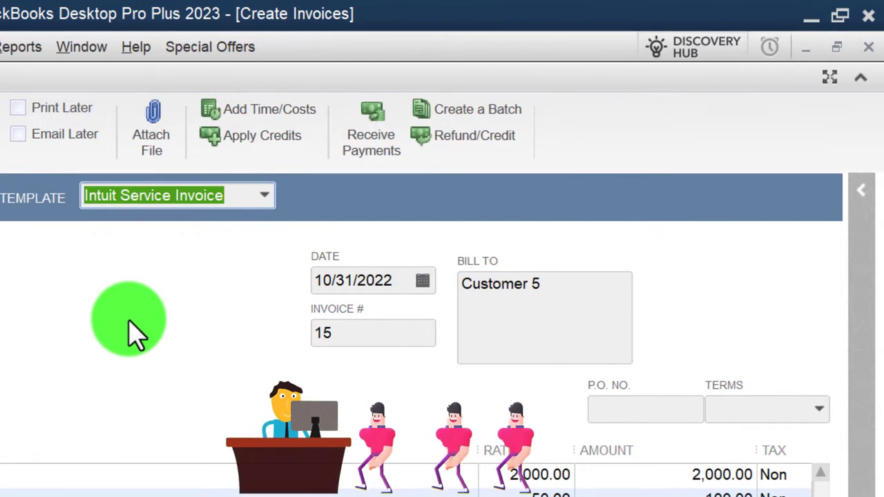
# Set the invoice date to 02/27/2022 and the payment terms to Net 30
pyautogui.press('Tab')
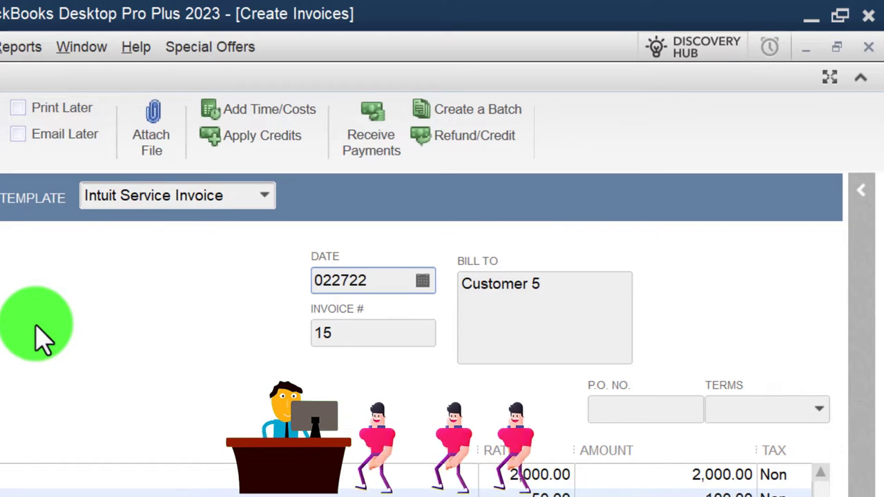
pyautogui.press('Tab')
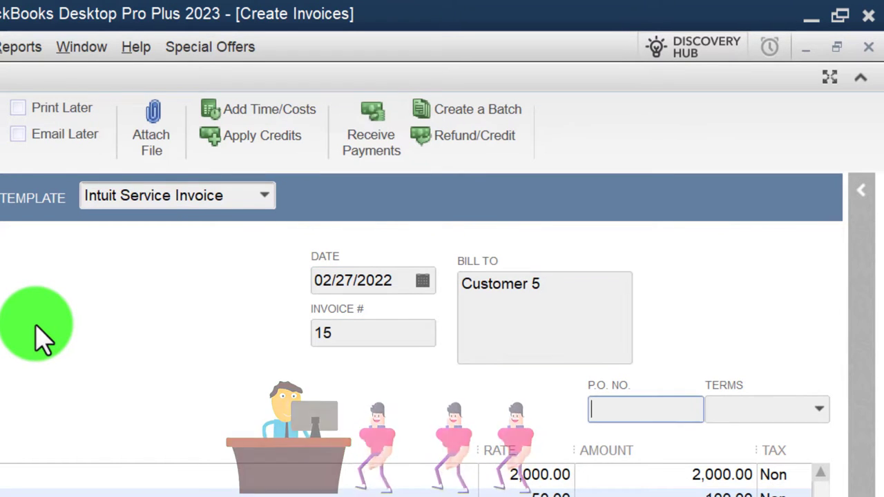
pyautogui.press('Tab')
pyautogui.write('Ne')
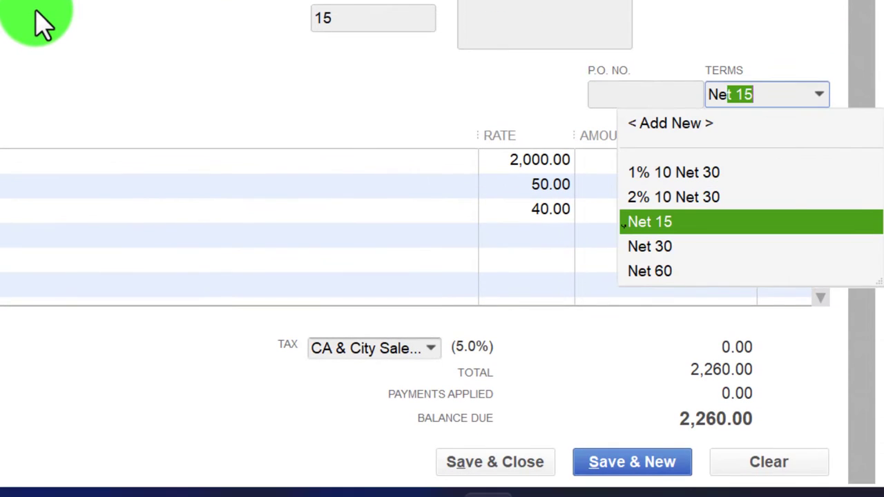
pyautogui.press('Down')
pyautogui.press('Tab')
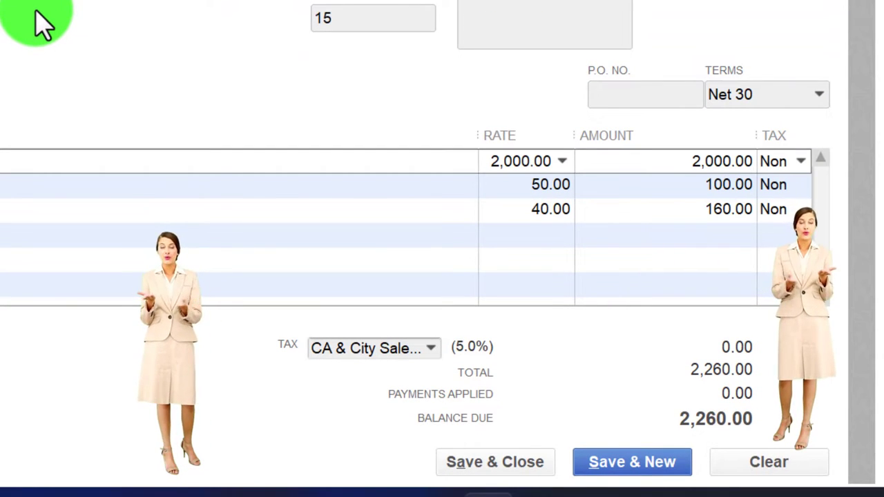
# Review the invoice's line items for Band Set #1, the rental add on guitar and the rental add on Amp
pyautogui.press('Tab')
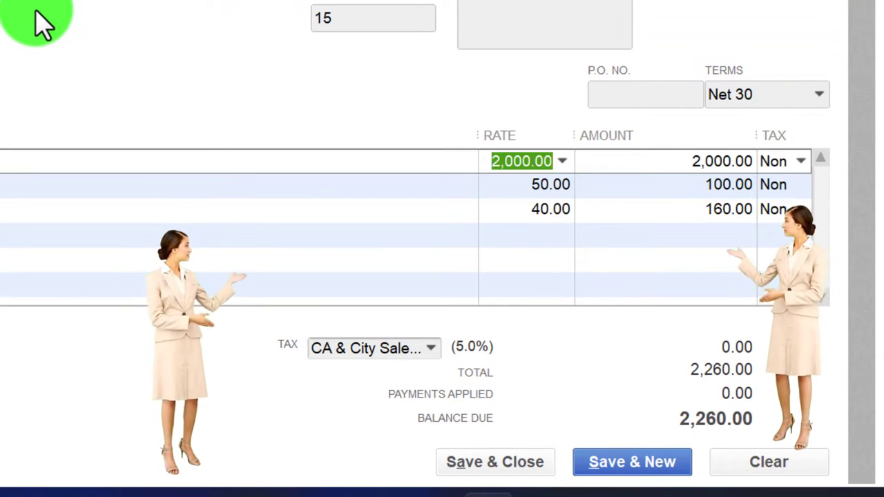
pyautogui.press('Tab')
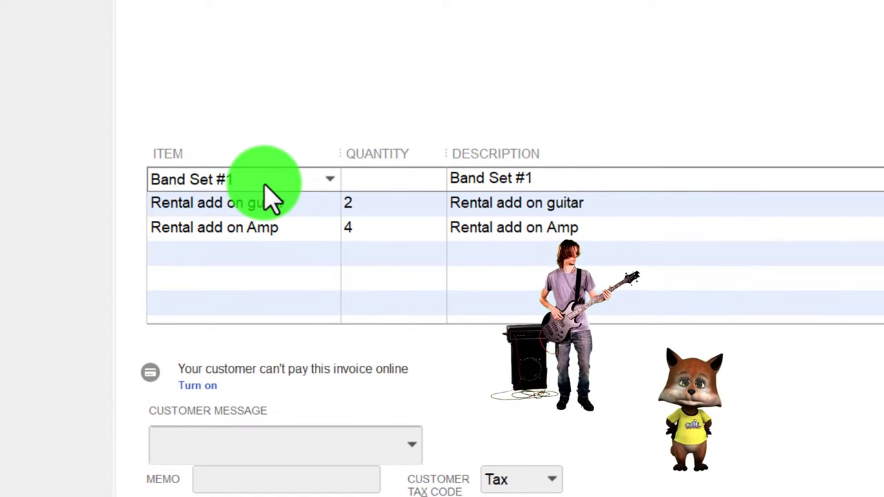
pyautogui.click(274, 211)
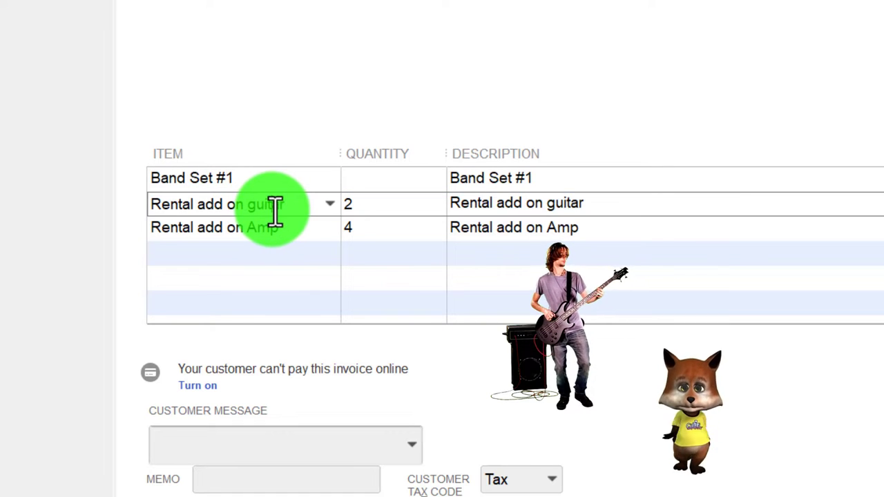
pyautogui.click(279, 225)
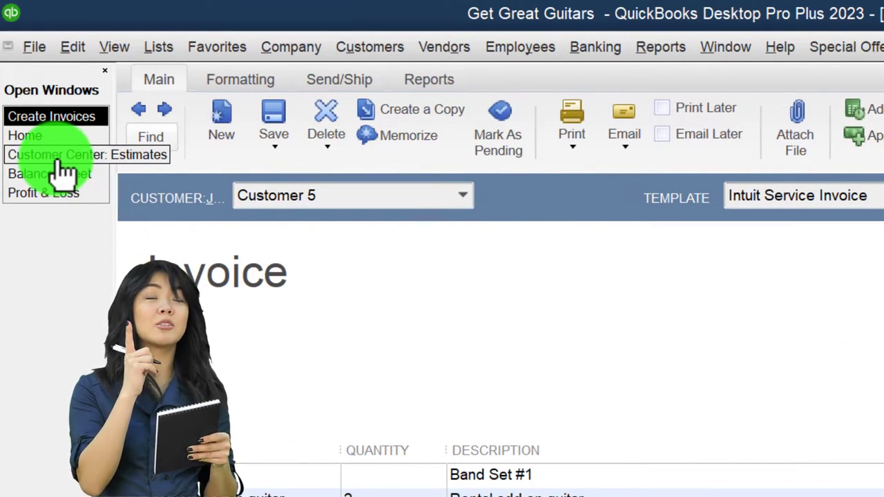
# Check Customer 5's transactions in the Customer Center and go to the Balance Sheet report
pyautogui.click(60, 157)
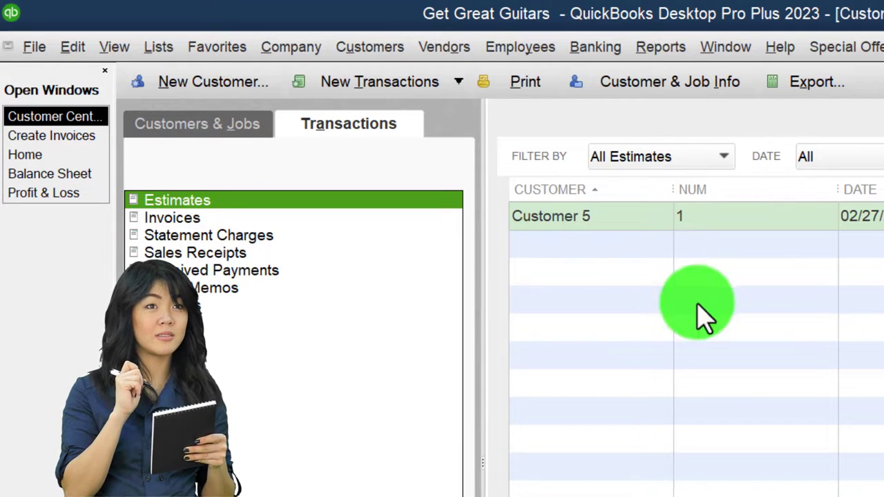
pyautogui.click(149, 124)
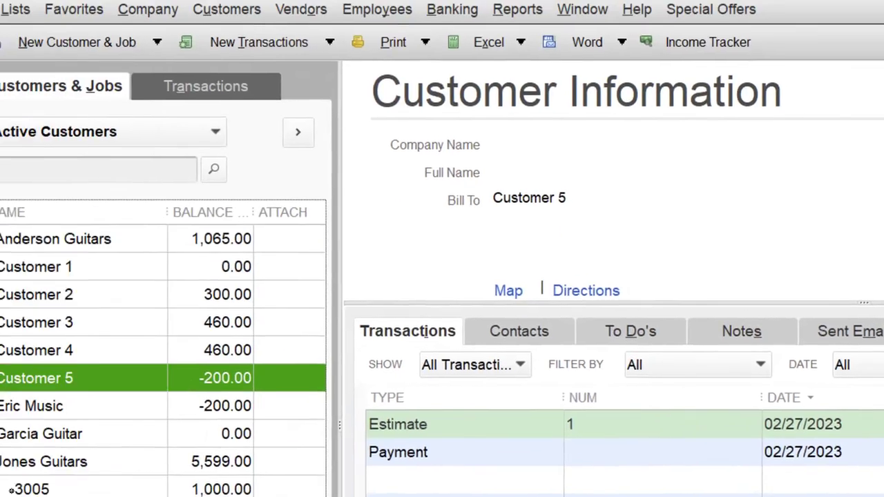
pyautogui.click(52, 174)
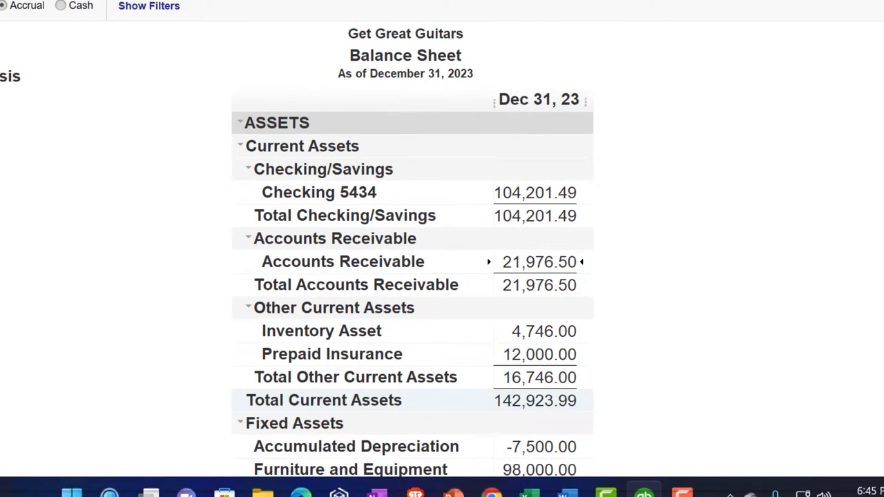
# Open the Customer Balance Detail report and examine the entries for Customer 5
pyautogui.click(237, 30)
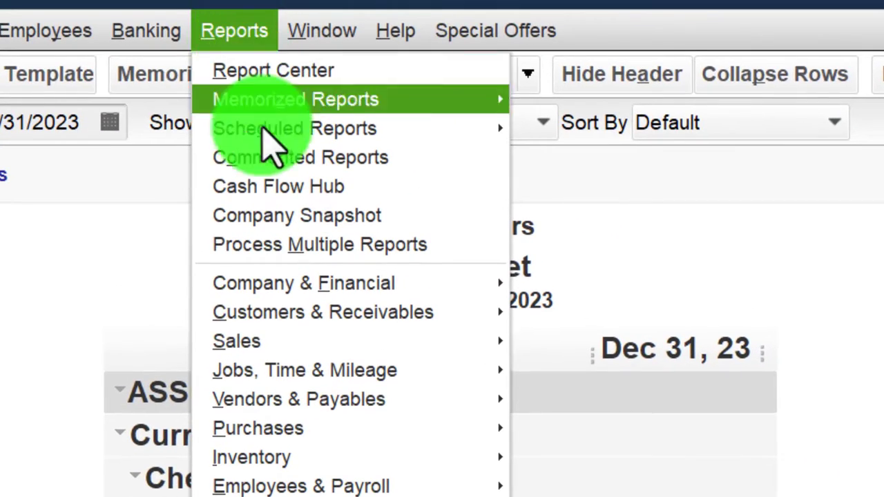
pyautogui.moveTo(421, 315)
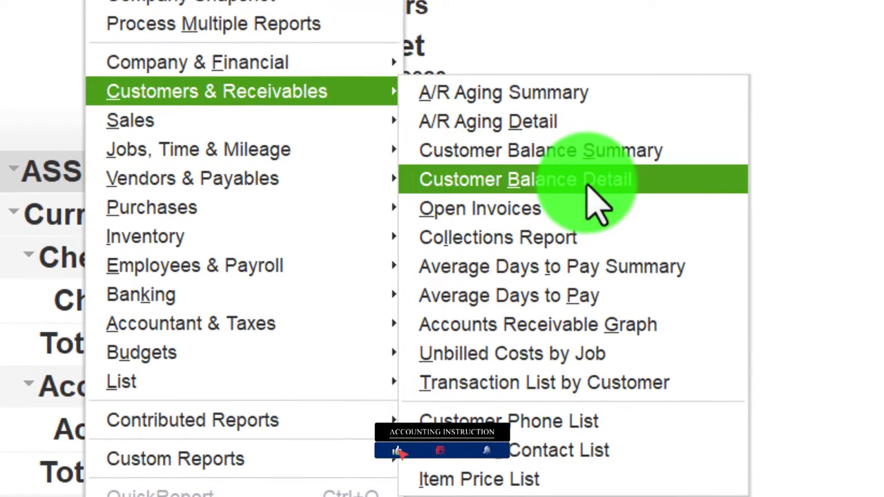
pyautogui.click(655, 181)
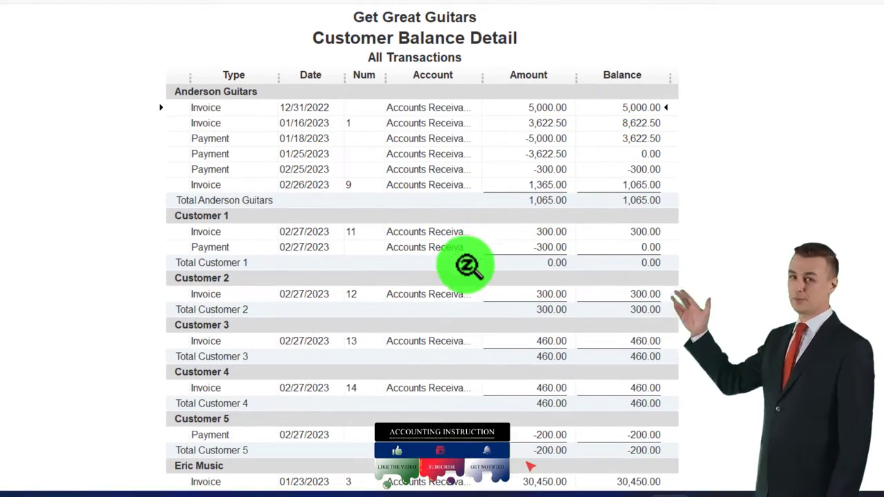
pyautogui.scroll(-3, 450, 294)
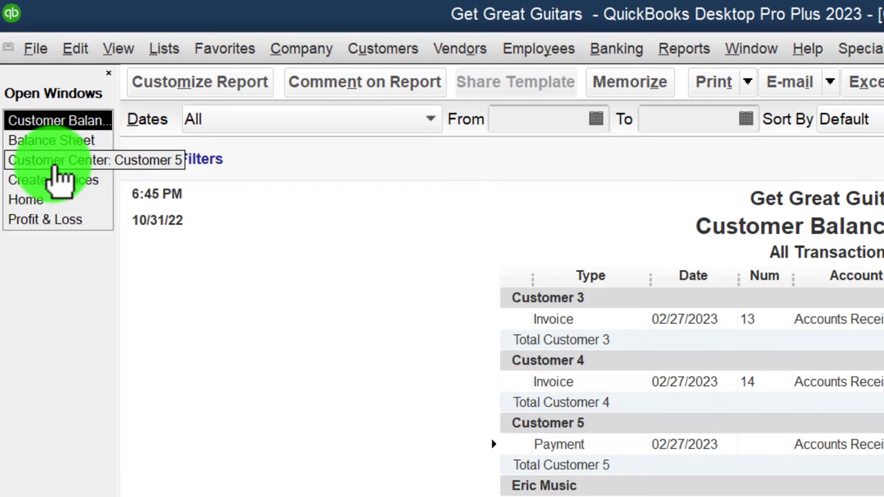
# Apply Customer 5's 200.00 credit to the open invoice, recording the invoice and making the changed terms permanent
pyautogui.click(59, 181)
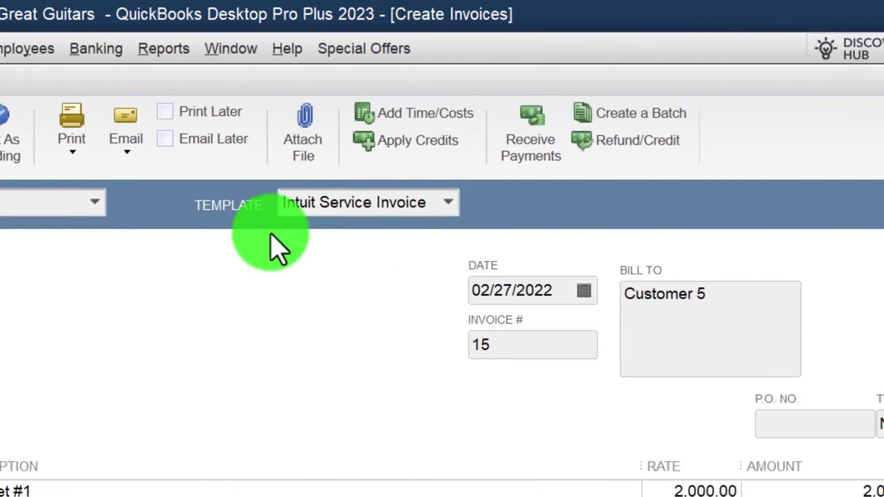
pyautogui.click(417, 145)
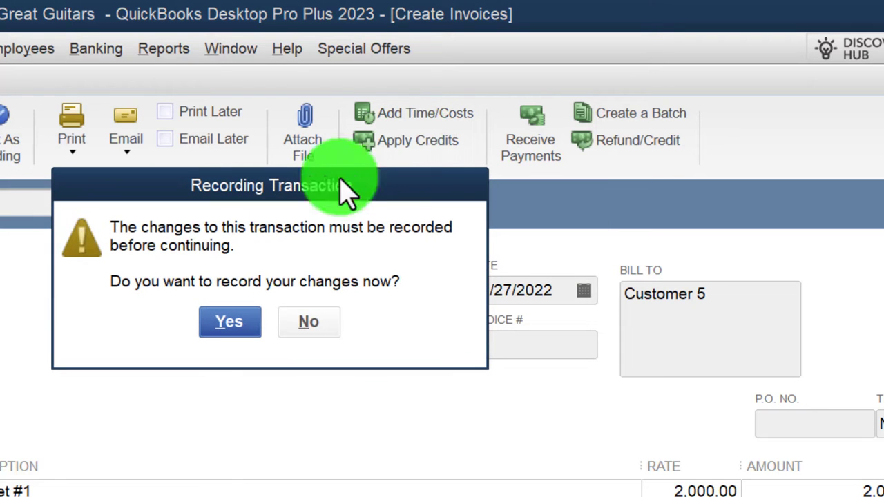
pyautogui.click(232, 326)
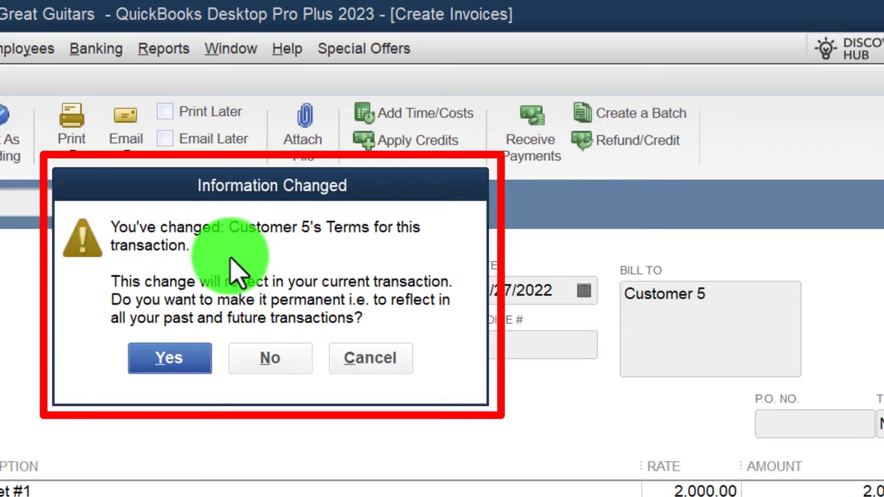
pyautogui.click(169, 359)
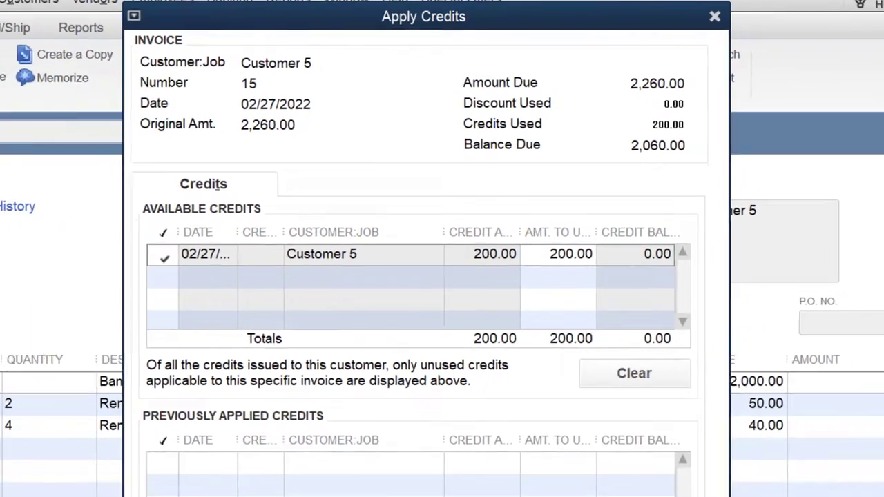
pyautogui.click(442, 493)
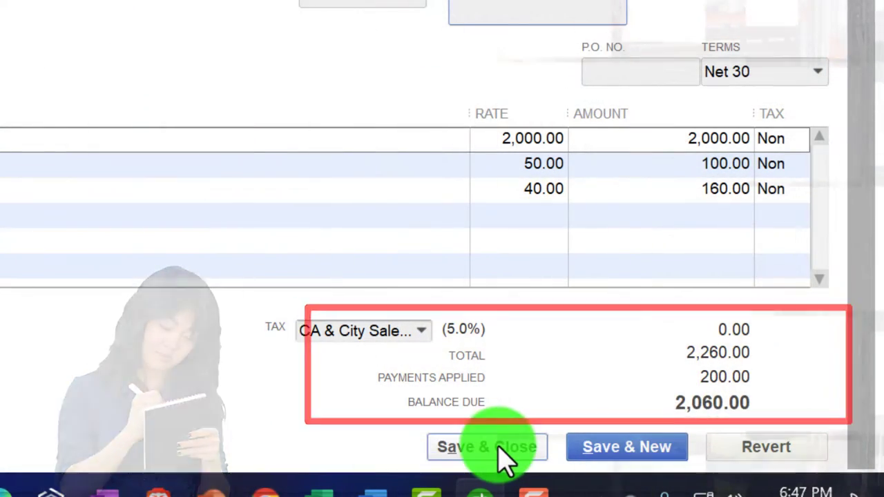
# Save and close Customer 5's invoice, agreeing to the change despite the payments applied to it
pyautogui.click(503, 456)
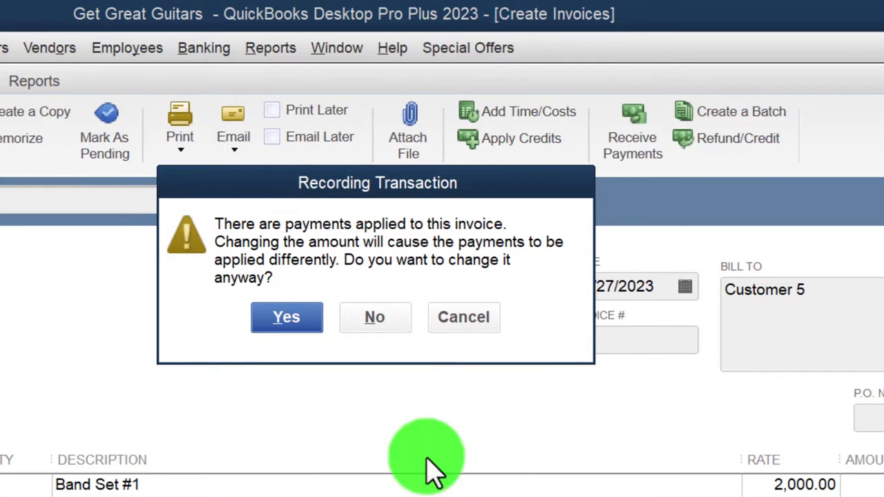
pyautogui.click(294, 318)
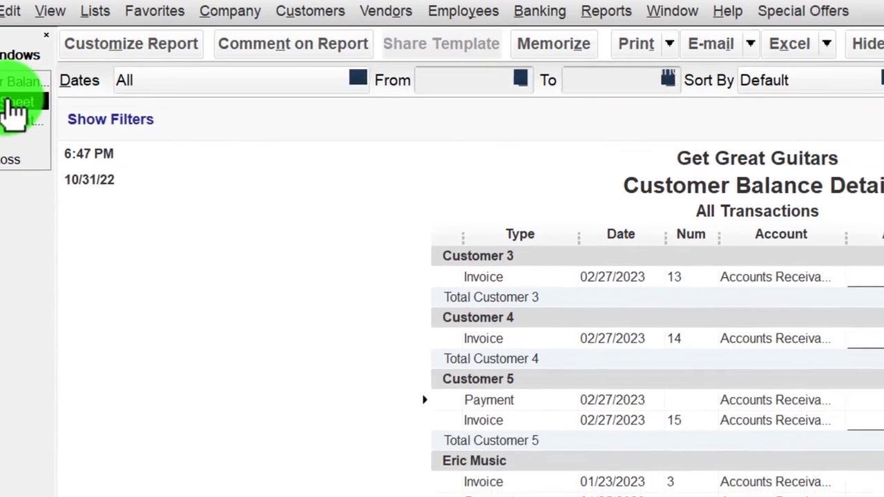
# Drill into Accounts Receivable from the Balance Sheet, examine Customer 5's invoice and payment entries, and return to the Balance Sheet
pyautogui.click(50, 138)
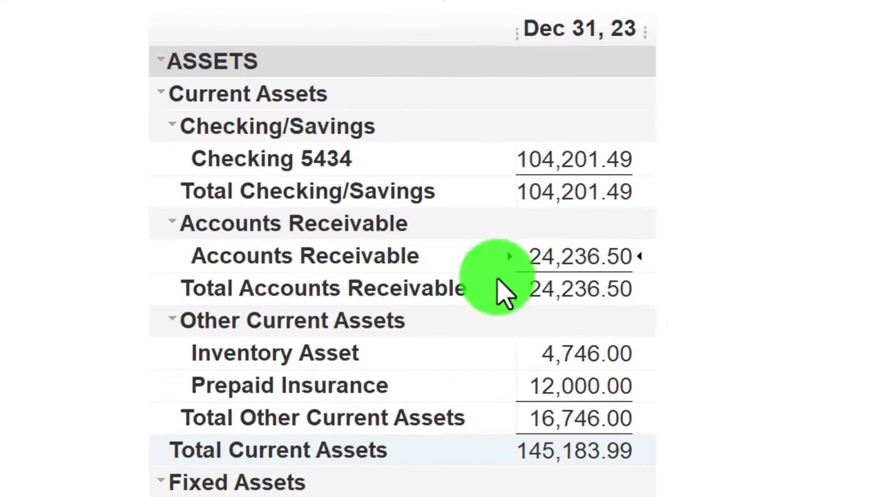
pyautogui.doubleClick(585, 256)
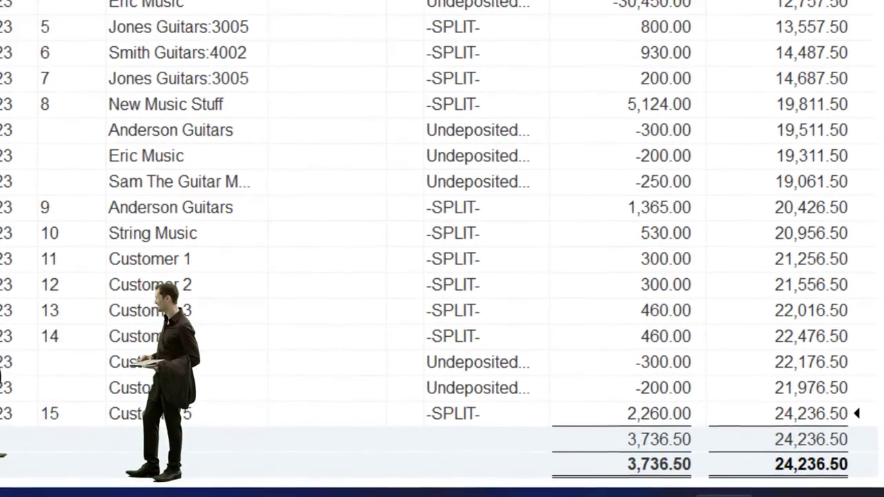
pyautogui.doubleClick(677, 414)
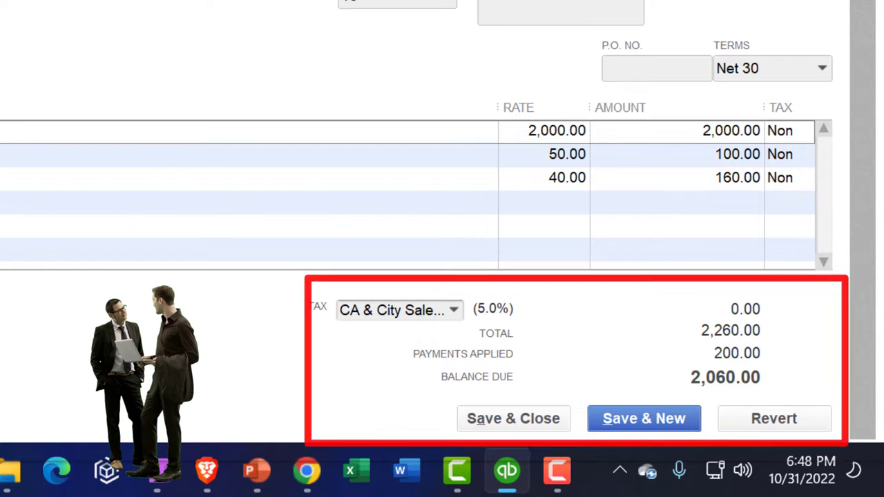
pyautogui.press('Escape')
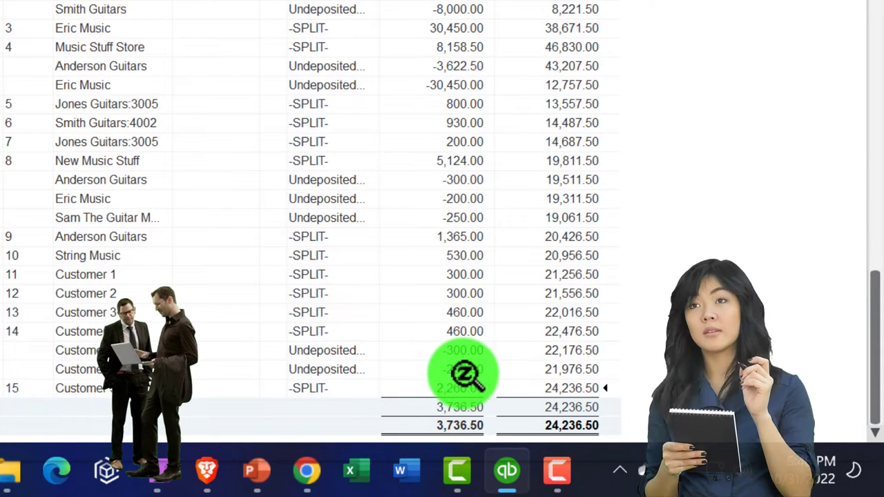
pyautogui.click(467, 372)
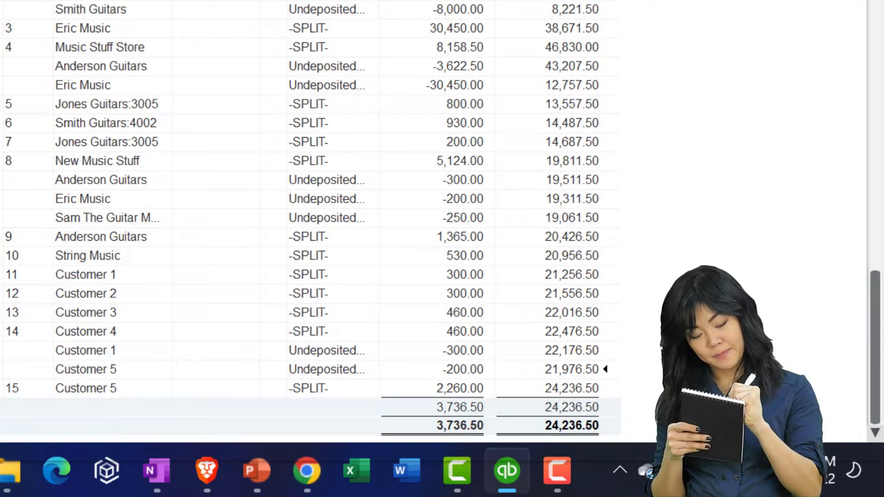
pyautogui.press('Escape')
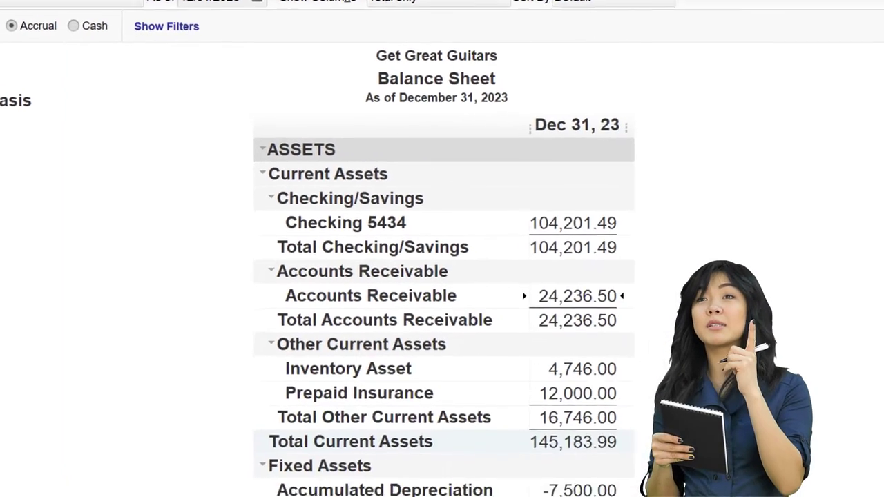
# Return to the Customer Balance Detail report and examine Customer 5's payment and invoice entries
pyautogui.click(48, 129)
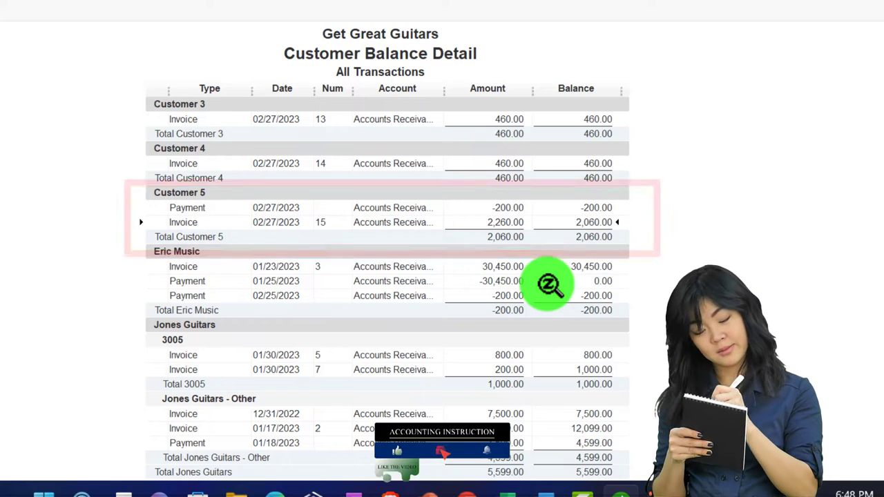
pyautogui.click(507, 207)
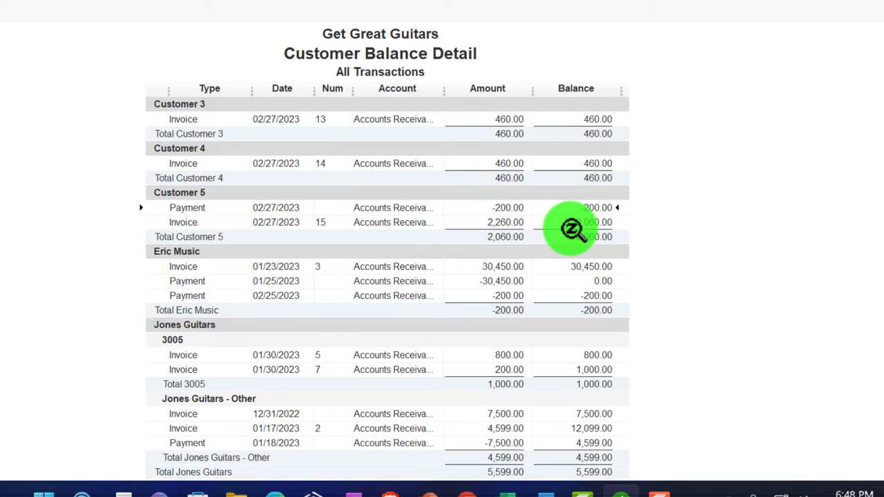
pyautogui.click(518, 224)
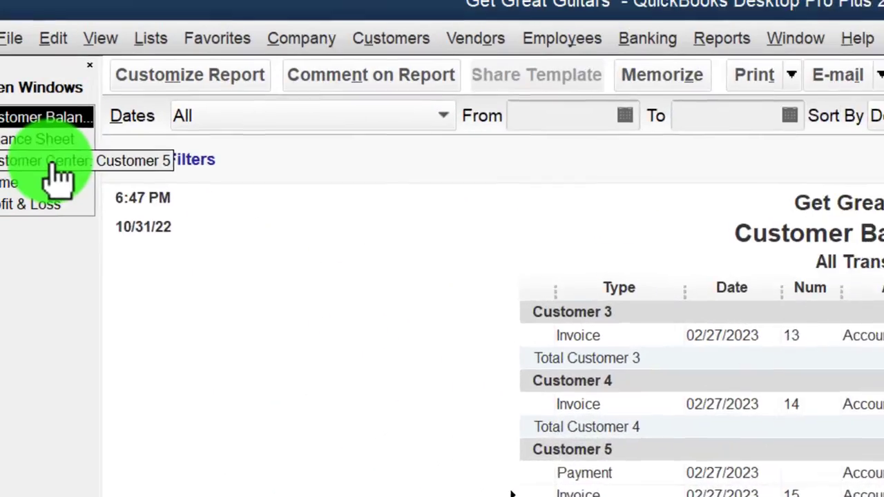
# Open the Customer Center and review Customer 5's estimate, payment and invoice in the transaction list
pyautogui.click(58, 165)
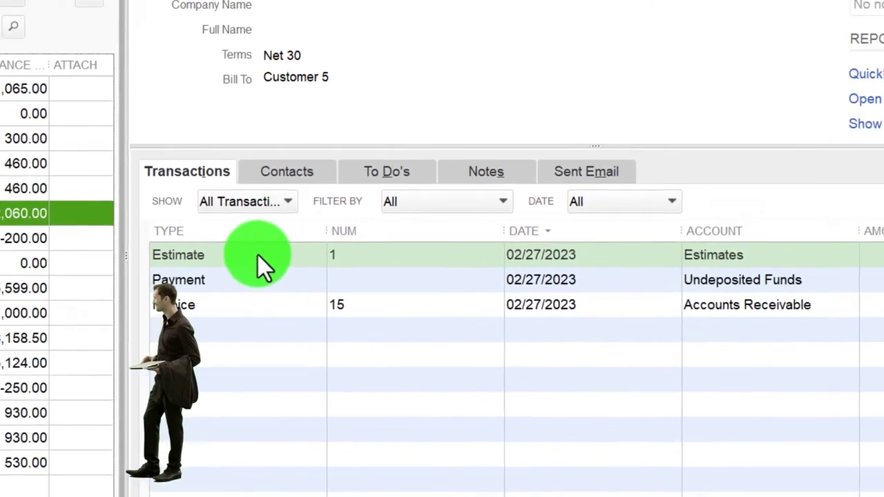
pyautogui.click(546, 246)
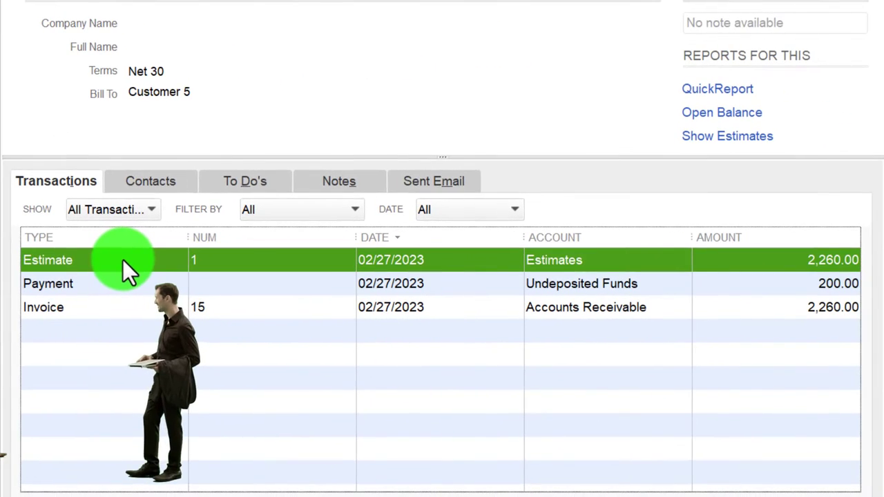
pyautogui.click(123, 282)
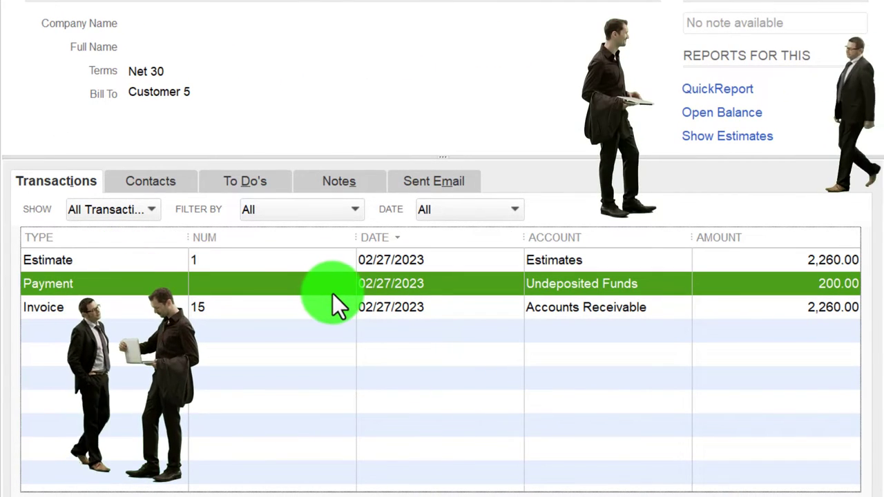
pyautogui.click(111, 307)
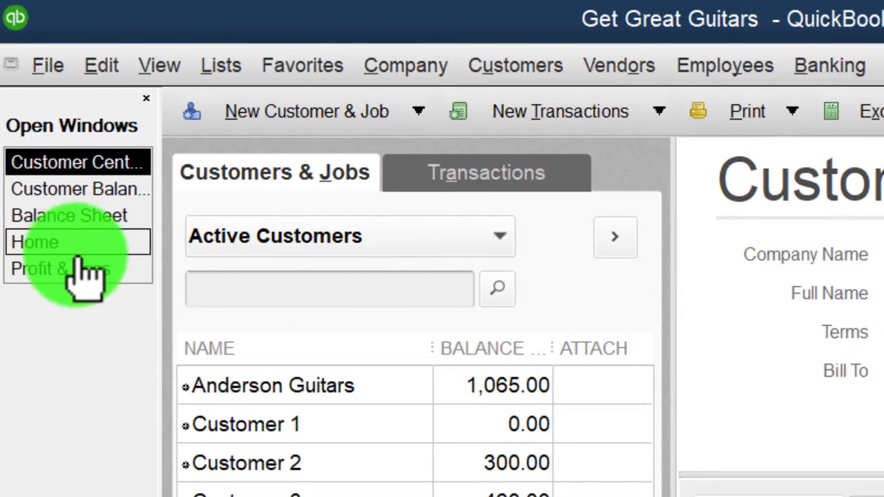
# Check the income on the Profit & Loss, and run and examine a Sales by Item Summary for January through December 2023
pyautogui.click(79, 269)
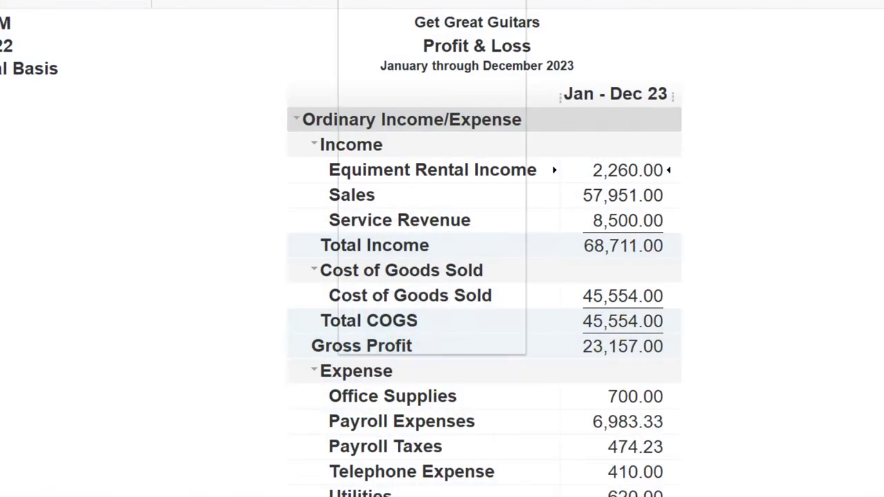
pyautogui.click(147, 61)
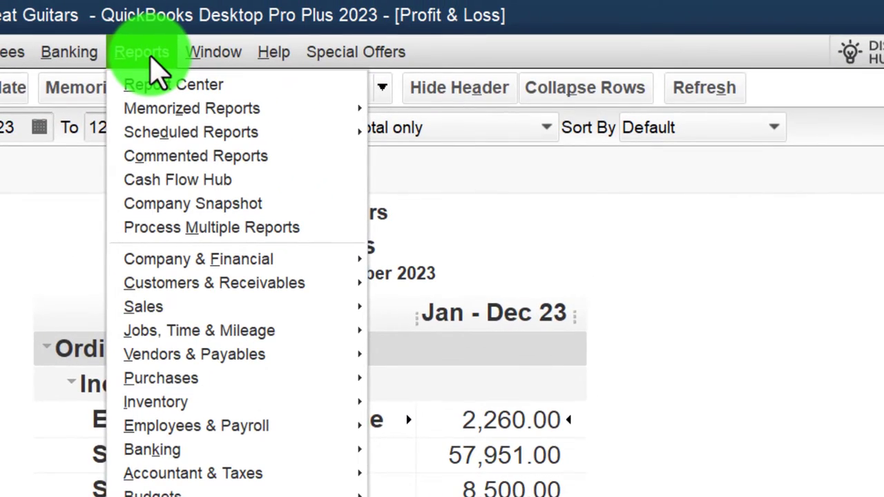
pyautogui.moveTo(214, 308)
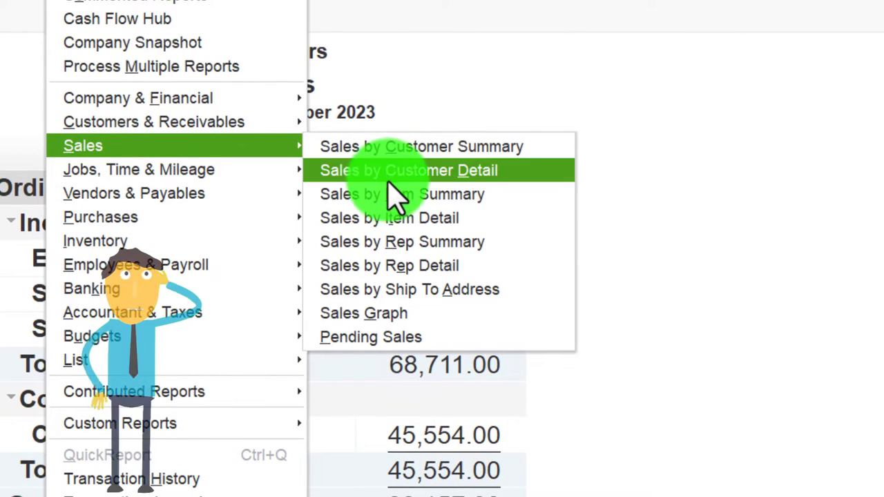
pyautogui.click(454, 202)
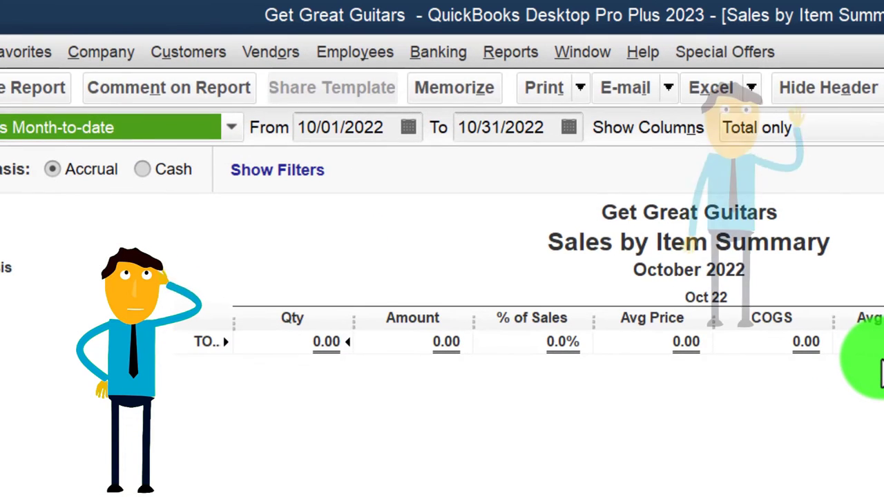
pyautogui.write('01')
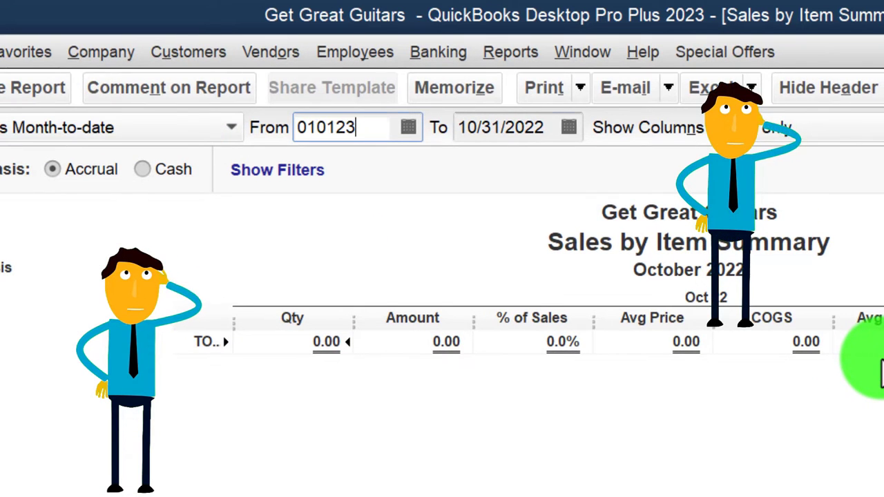
pyautogui.click(879, 370)
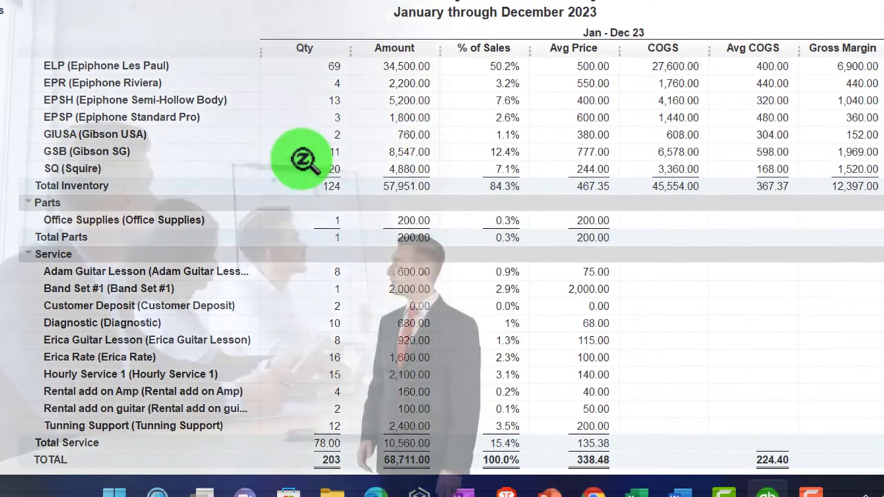
pyautogui.scroll(2, 223, 118)
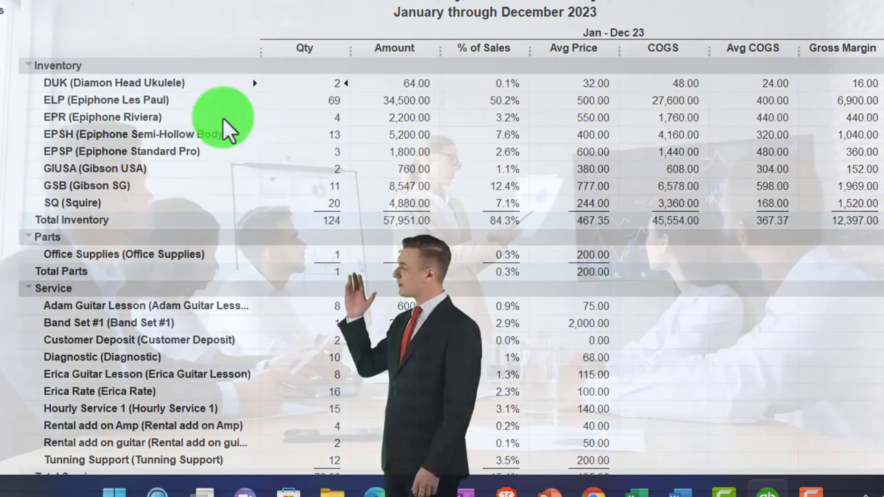
pyautogui.scroll(-2, 211, 198)
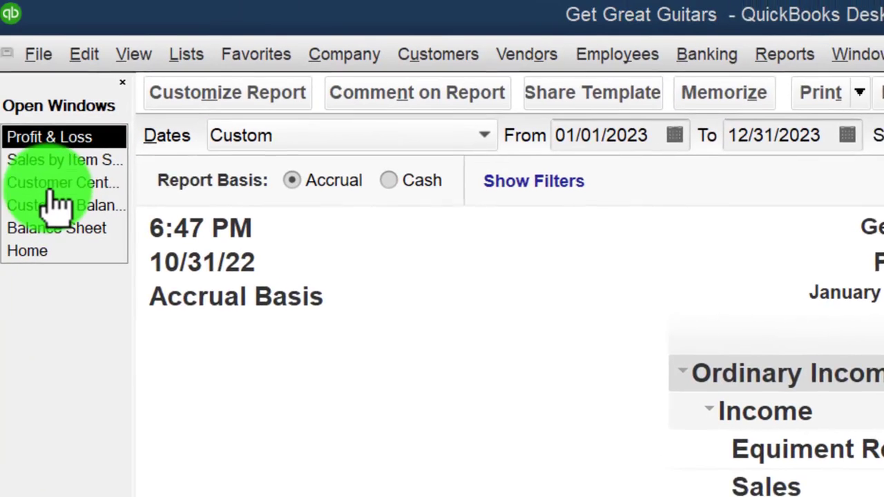
# From the Customer Center, open Customer 5's estimate 1 and invoice 15 for review, closing each one
pyautogui.click(55, 184)
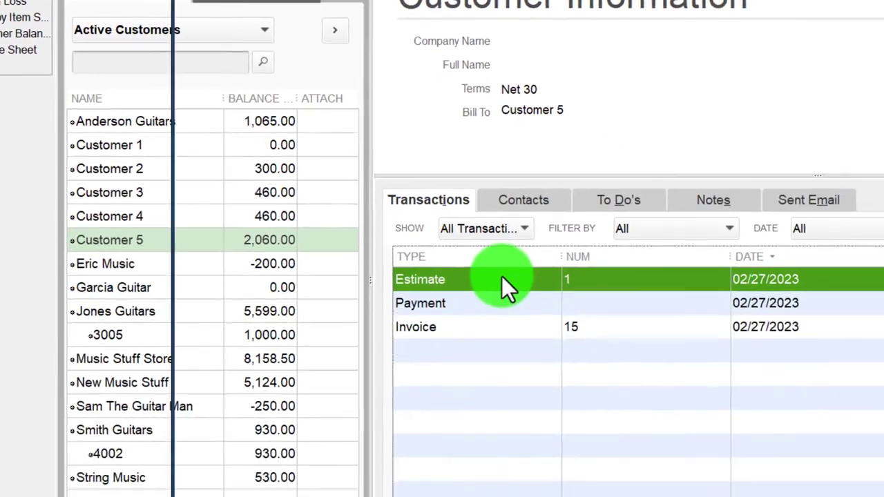
pyautogui.doubleClick(760, 494)
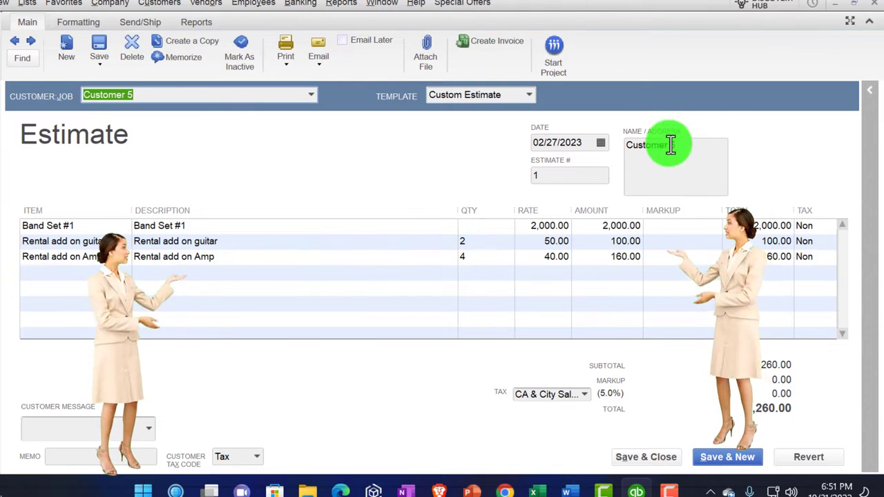
pyautogui.click(872, 95)
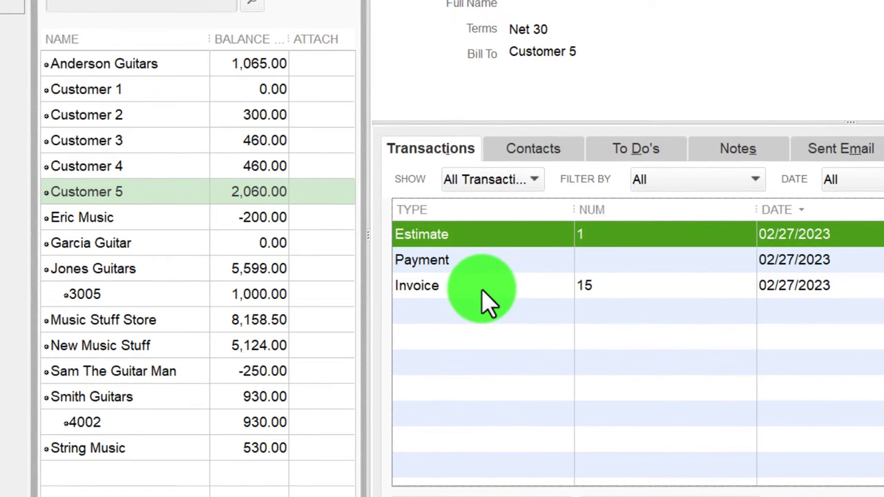
pyautogui.doubleClick(484, 293)
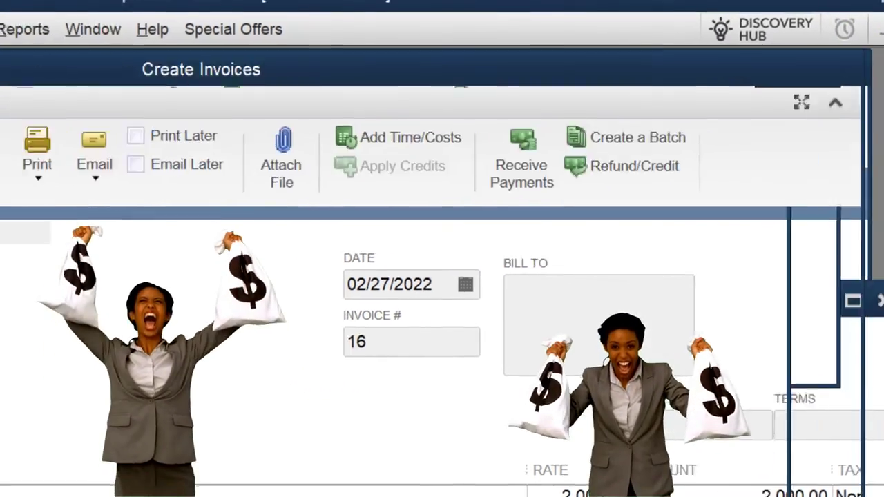
pyautogui.click(872, 41)
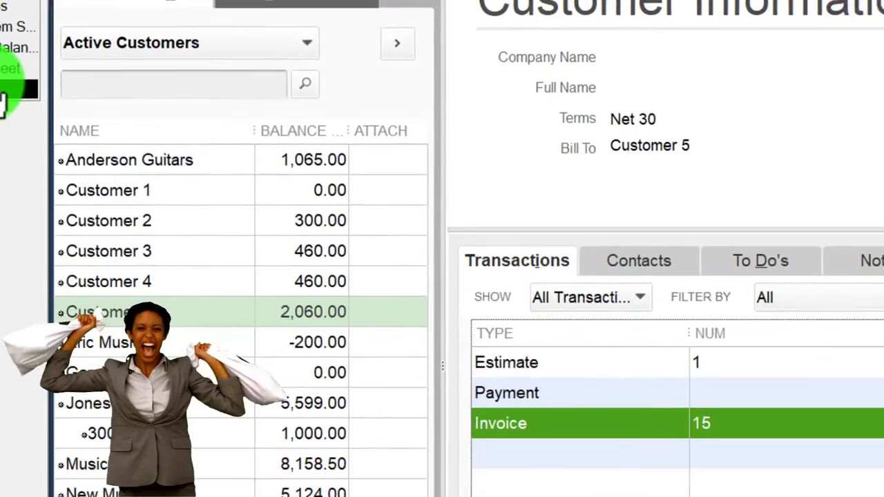
# Start a new customer payment received from Customer 5
pyautogui.click(66, 232)
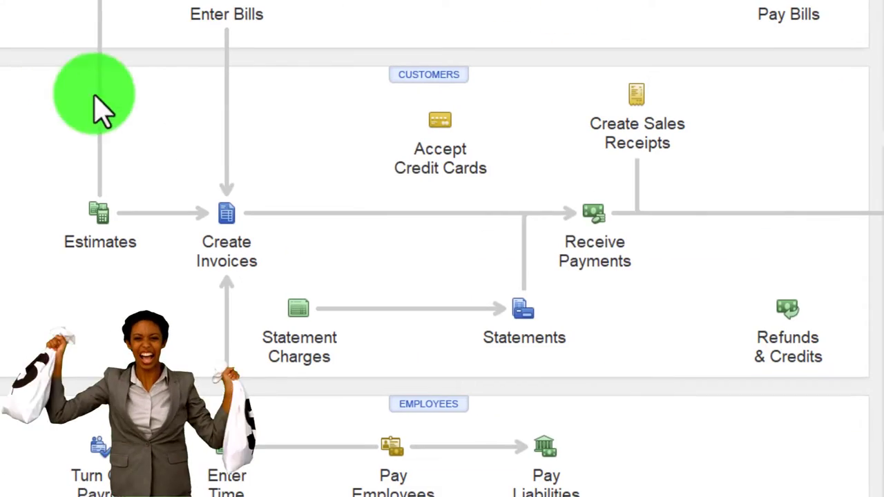
pyautogui.click(587, 245)
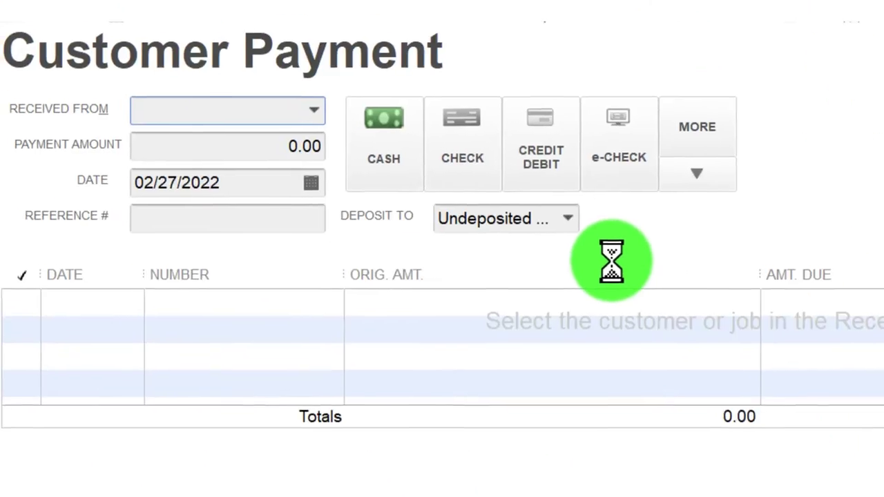
pyautogui.write('Customer 1')
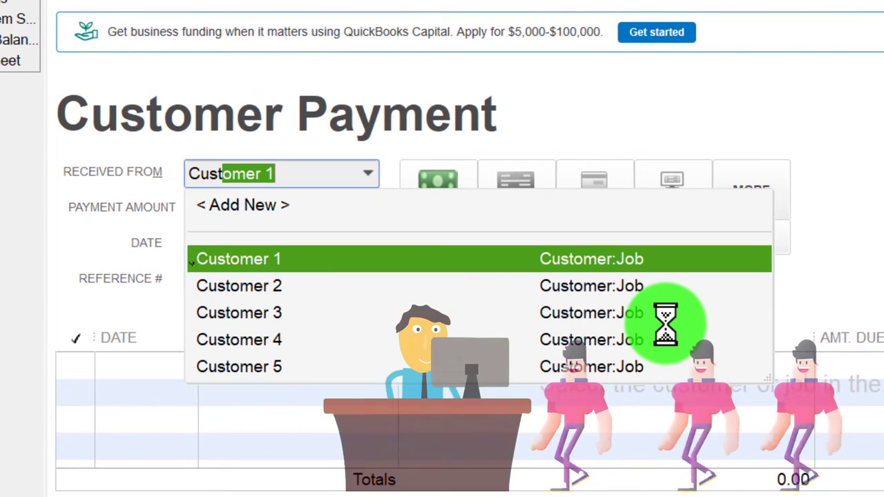
pyautogui.press('Down')
pyautogui.press('Down')
pyautogui.press('Down')
pyautogui.press('Down')
pyautogui.press('Tab')
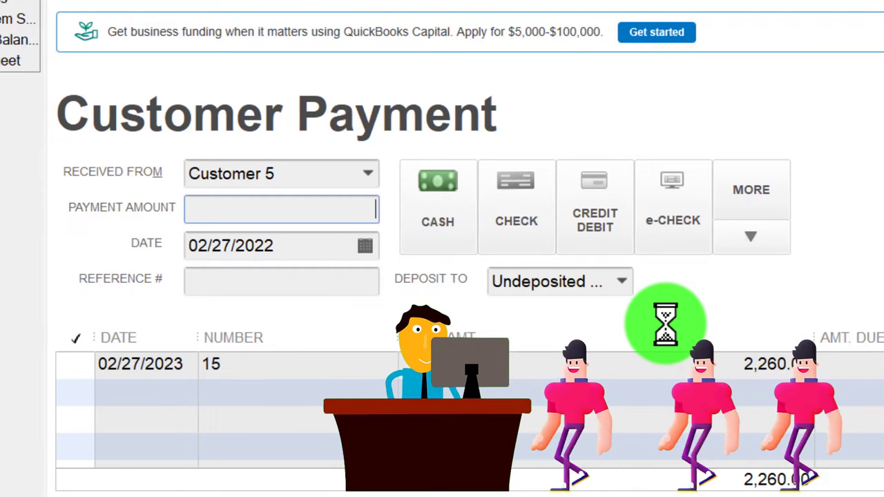
# Apply the payment of 2,060.00 to invoice 15 and date it 02/28/2022
pyautogui.click(76, 368)
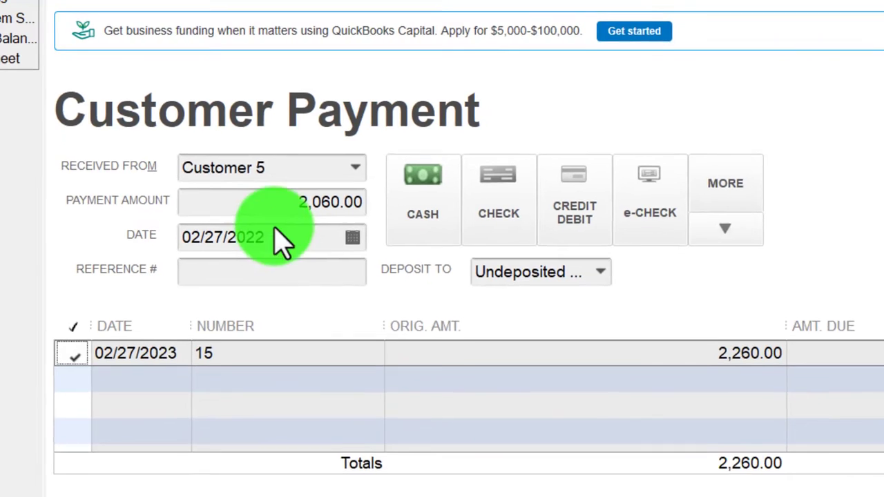
pyautogui.click(279, 215)
pyautogui.press('Tab')
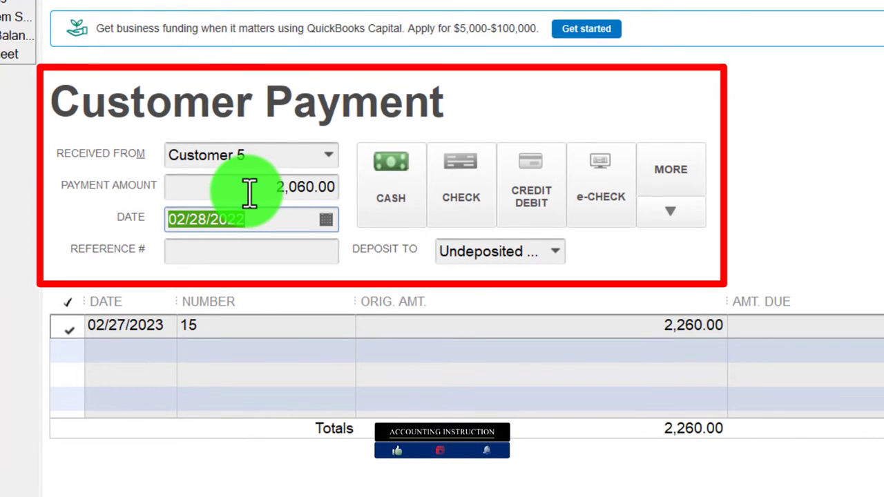
pyautogui.press('Tab')
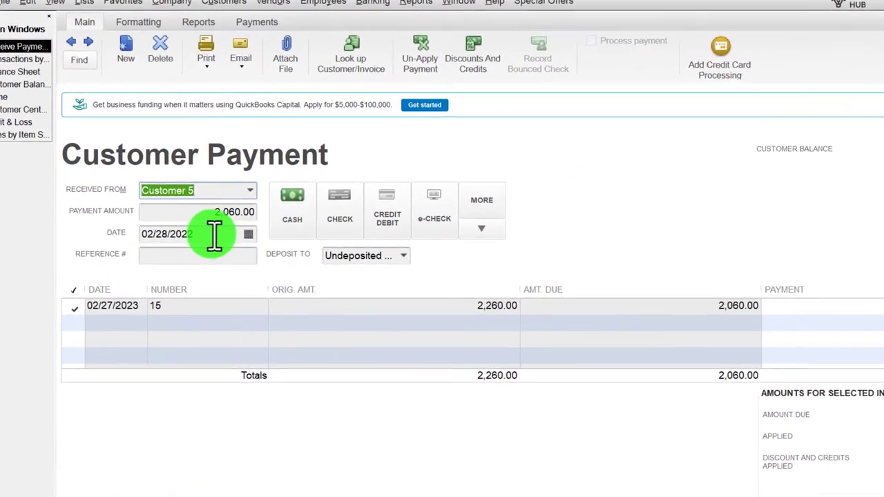
# Correct Customer 5's payment date to 02/28/2023 and save the payment, agreeing to alter how it applies to invoices
pyautogui.click(217, 236)
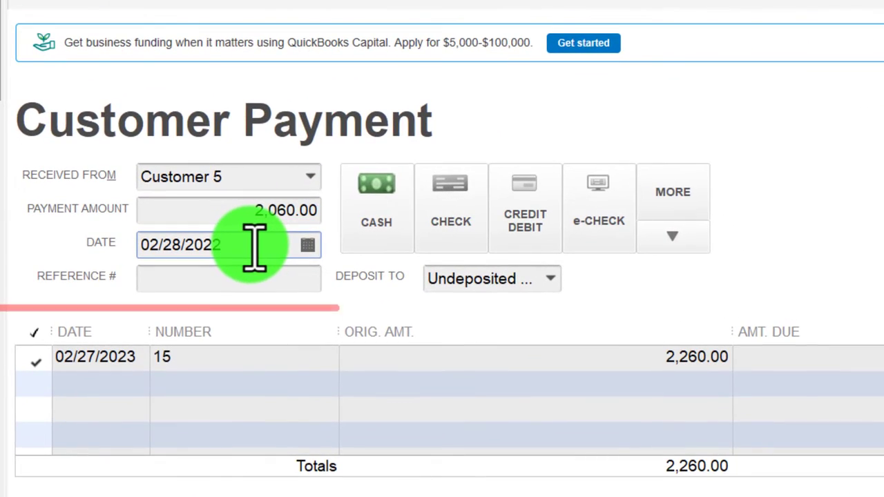
pyautogui.press('BackSpace')
pyautogui.write('3')
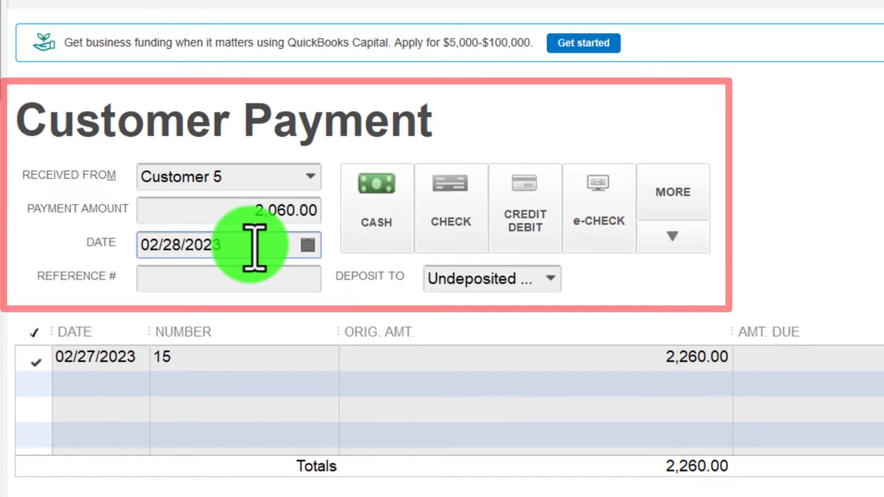
pyautogui.press('Tab')
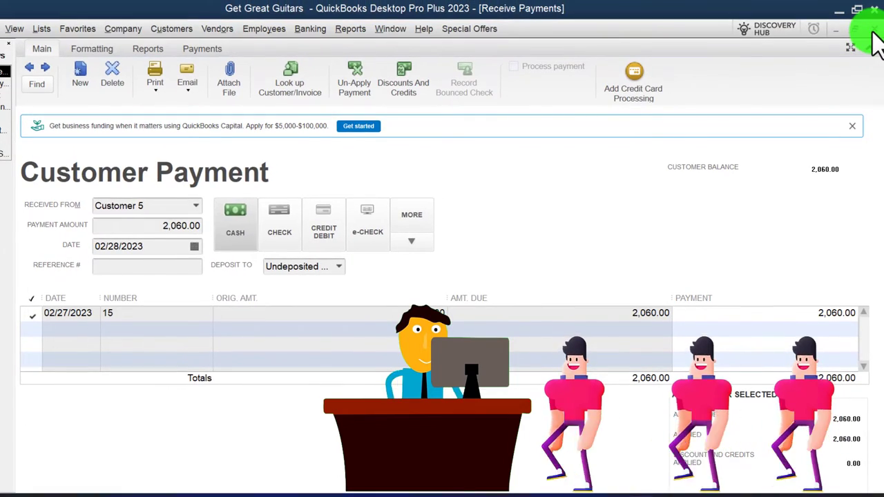
pyautogui.click(872, 32)
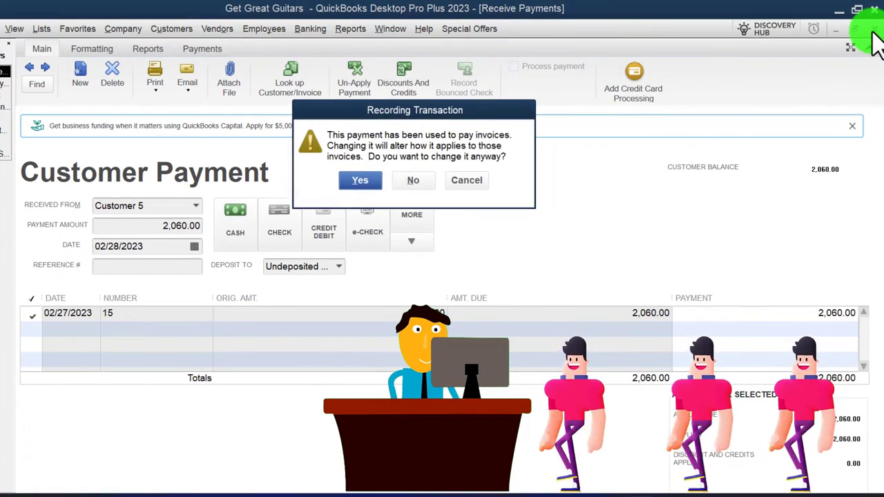
pyautogui.click(371, 185)
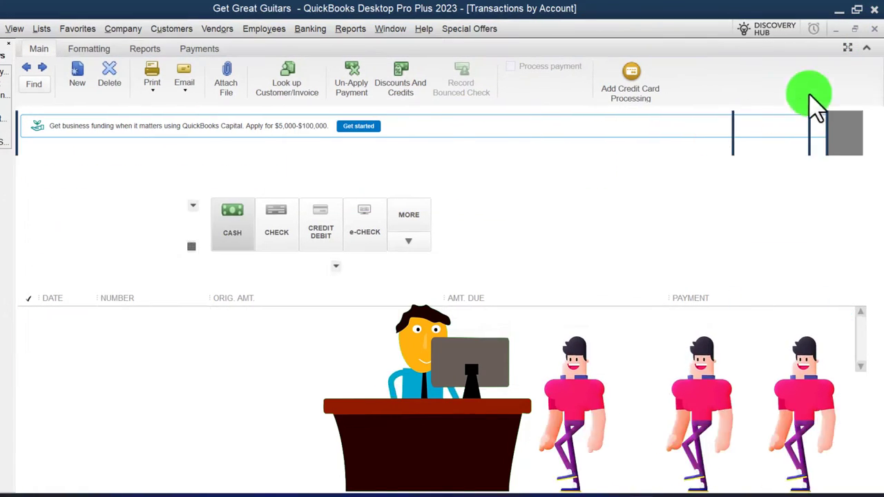
# Return to the Balance Sheet, drill into Accounts Receivable, and examine the receivable and Undeposited Funds balances
pyautogui.click(870, 29)
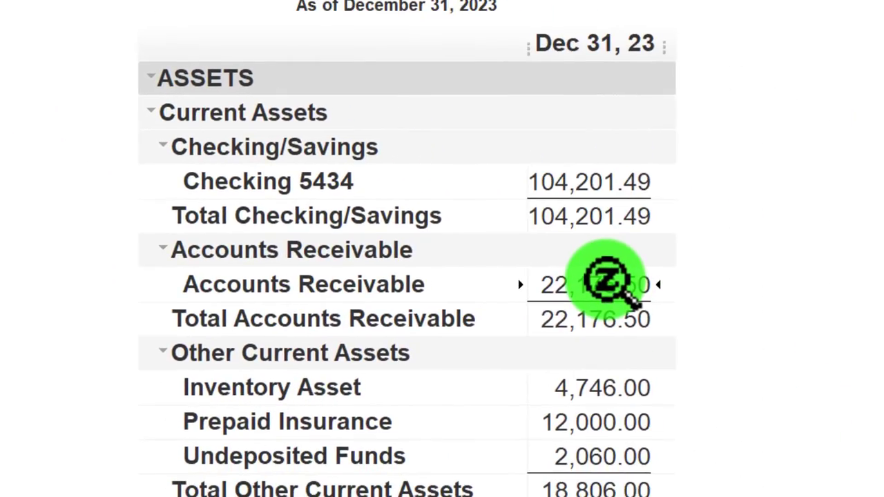
pyautogui.doubleClick(606, 283)
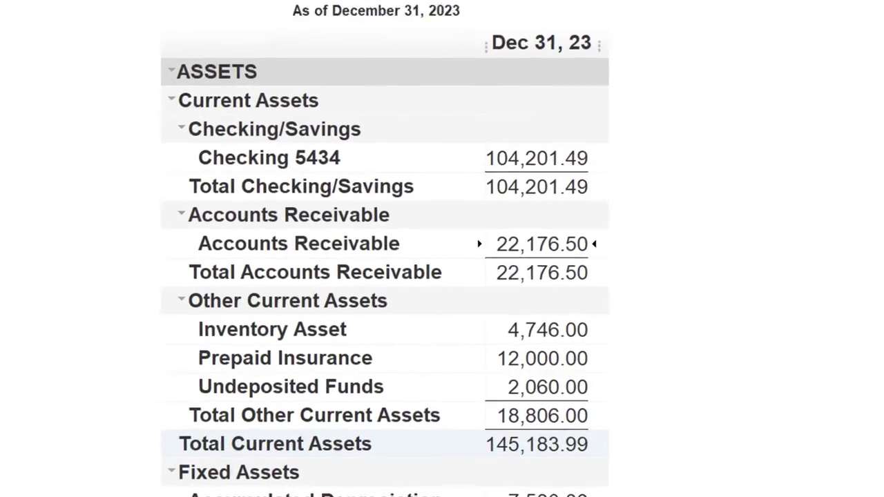
pyautogui.scroll(-2, 103, 131)
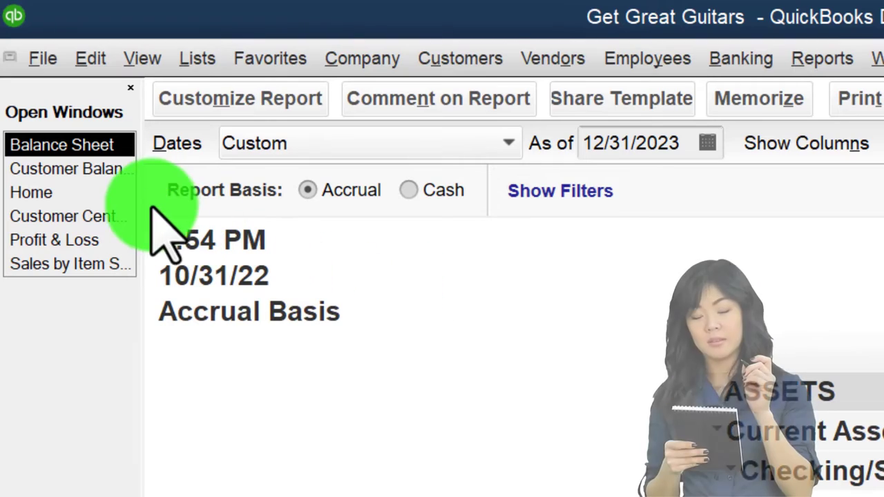
# Review Customer 5's entries in the Customer Balance Detail report, and open invoice 15 from the Customer Center to check its payment status
pyautogui.click(76, 171)
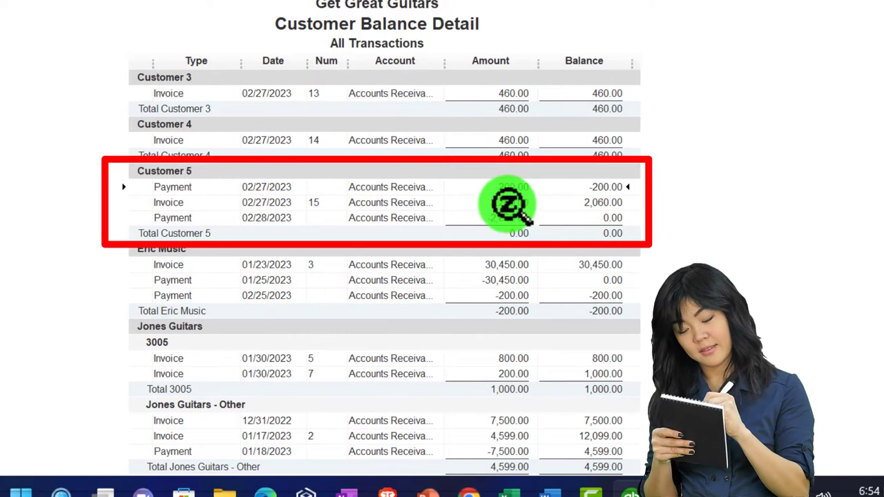
pyautogui.click(508, 202)
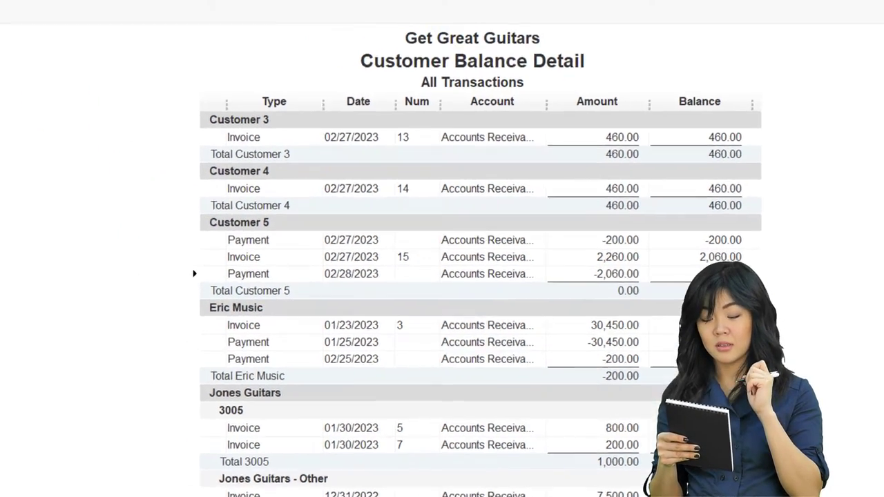
pyautogui.click(59, 207)
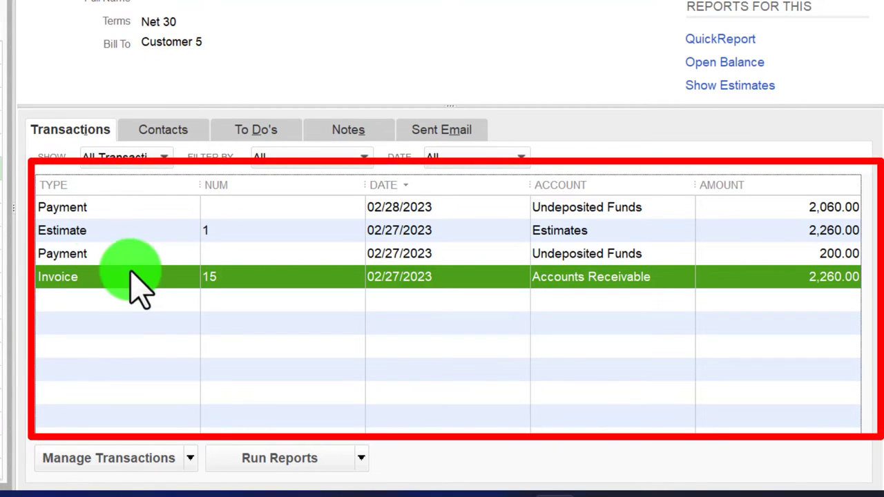
pyautogui.doubleClick(139, 277)
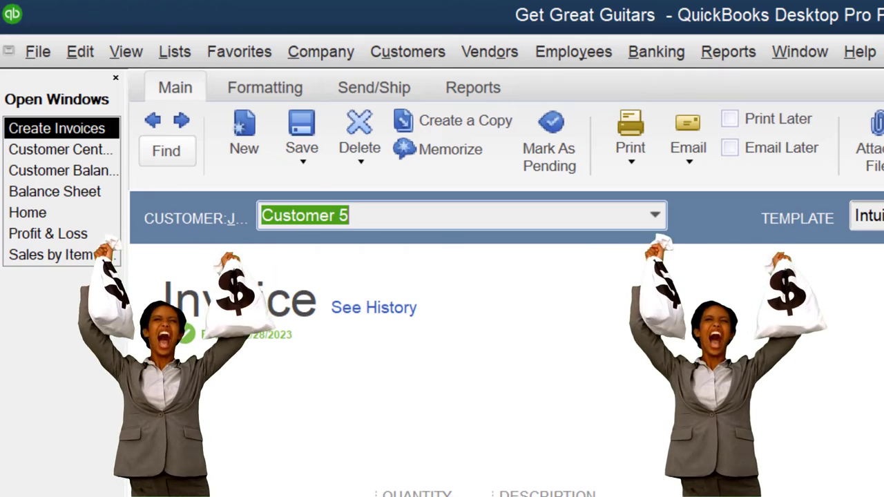
pyautogui.click(682, 196)
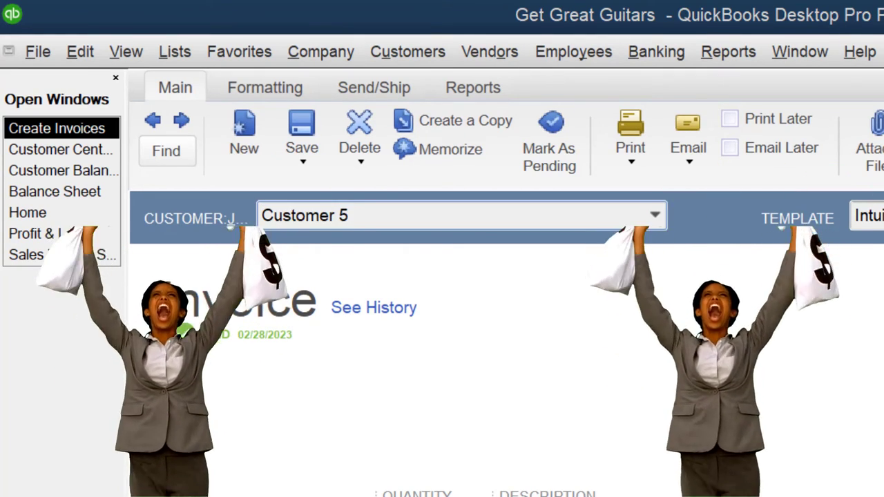
pyautogui.press('Escape')
pyautogui.click(215, 335)
# Record a deposit of Customer 5's 2,060.00 cash payment into Checking 5434 dated 02/28/2023, and save and close it
pyautogui.click(41, 194)
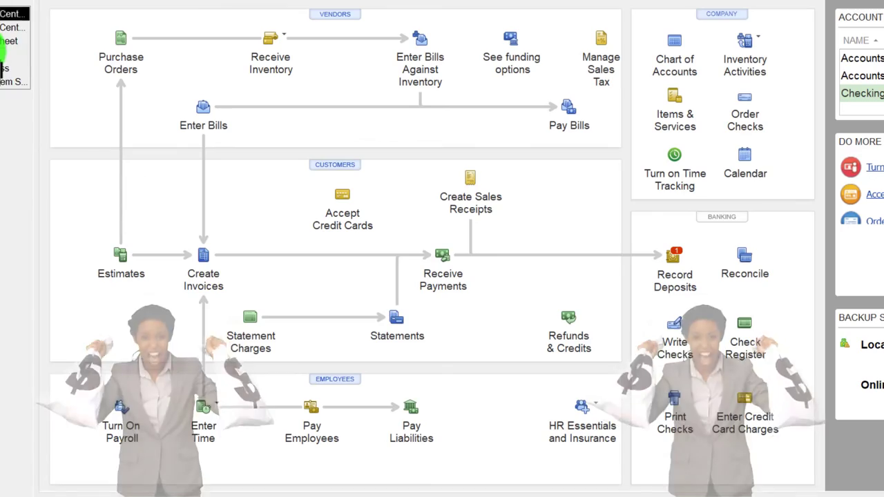
pyautogui.click(228, 257)
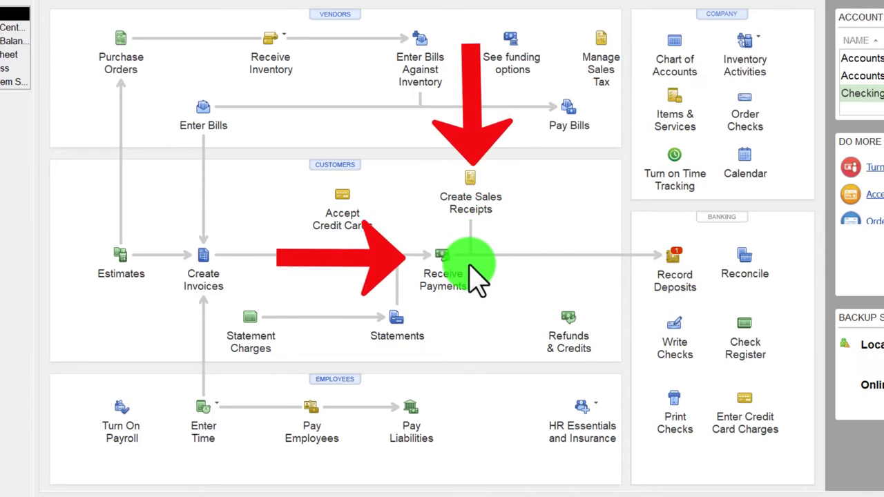
pyautogui.click(668, 262)
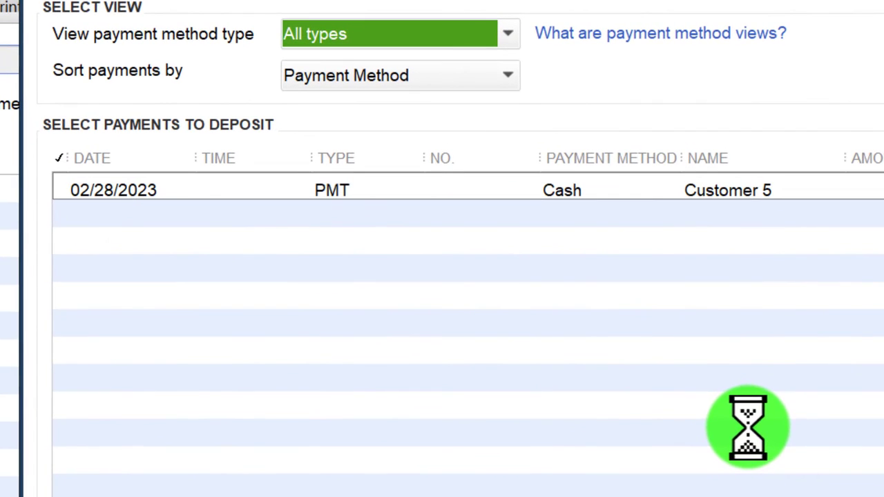
pyautogui.click(69, 192)
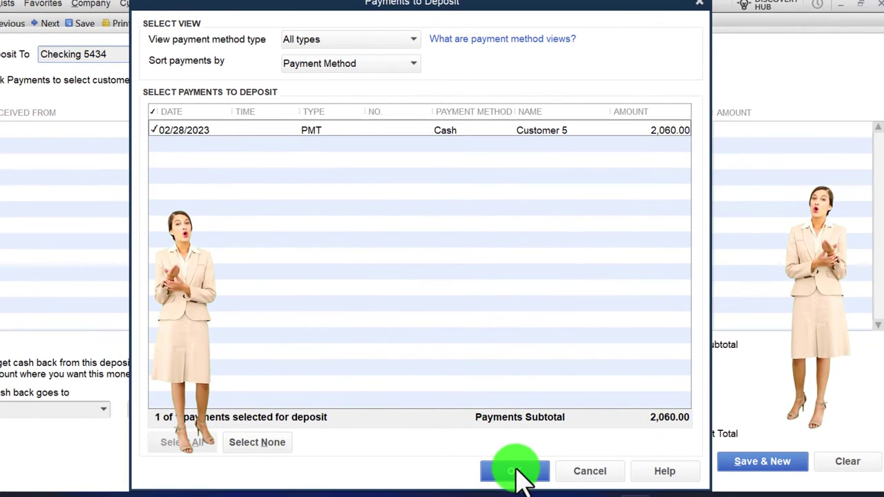
pyautogui.click(517, 471)
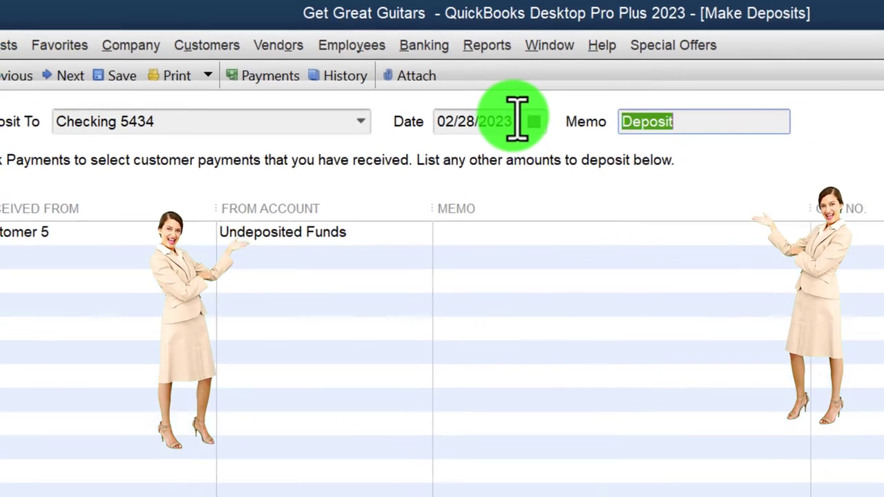
pyautogui.press('Tab')
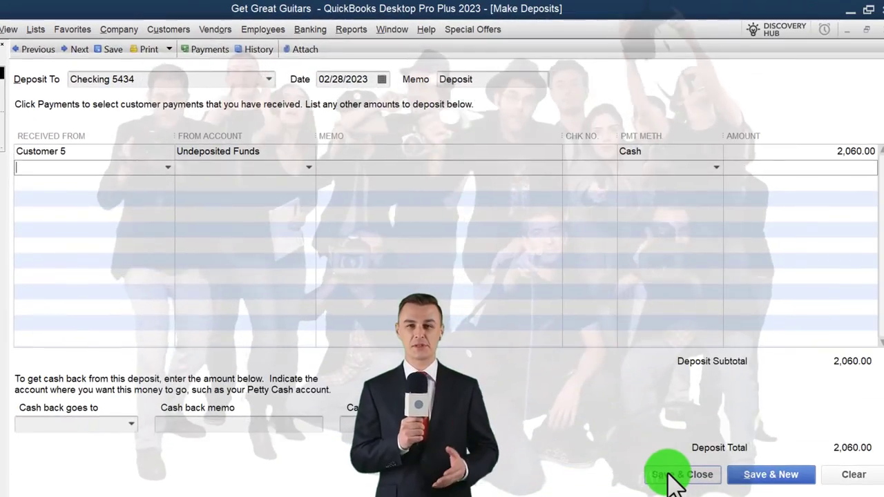
pyautogui.click(669, 474)
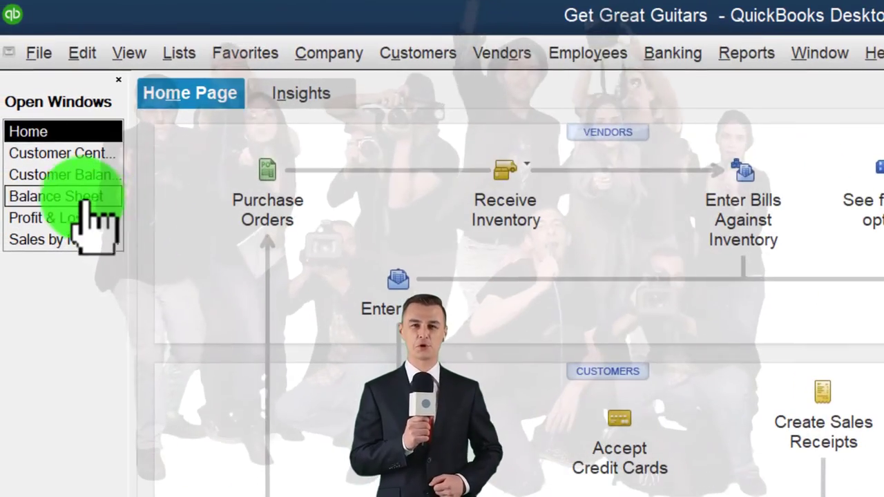
# Return to the Balance Sheet and drill into Checking 5434 to examine the 02/28/2023 deposit
pyautogui.click(64, 178)
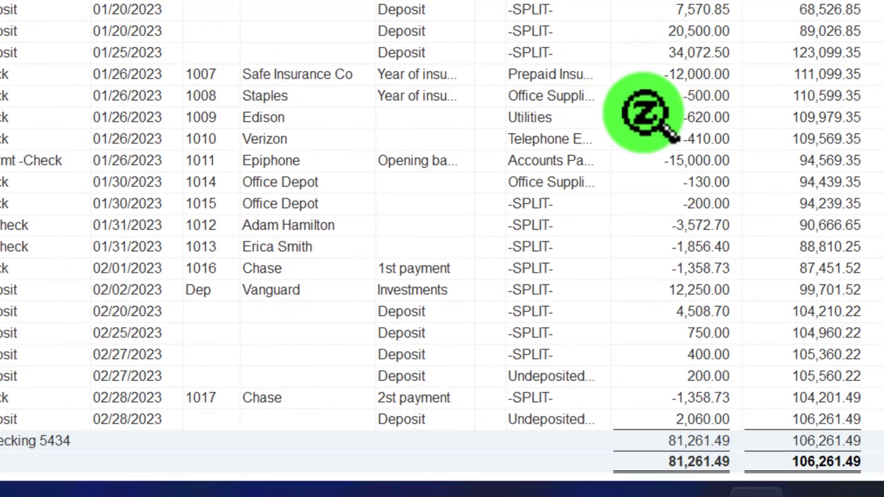
pyautogui.moveTo(354, 400); pyautogui.dragTo(521, 434)
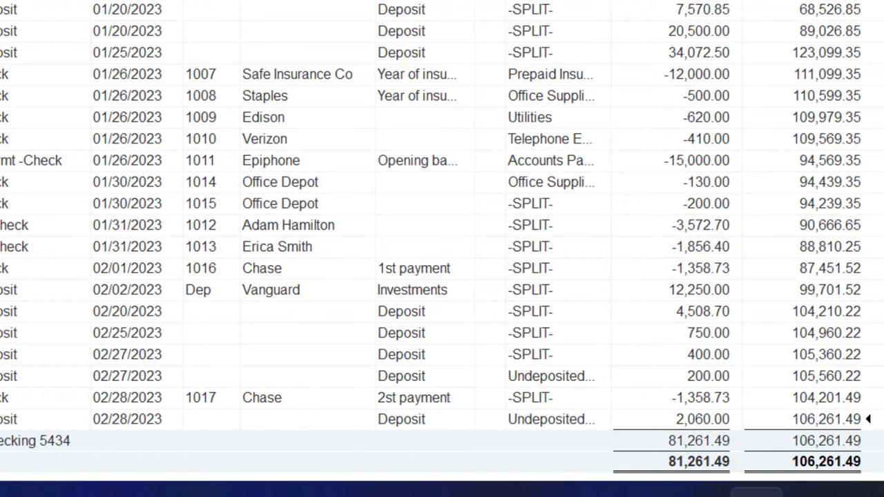
pyautogui.press('Escape')
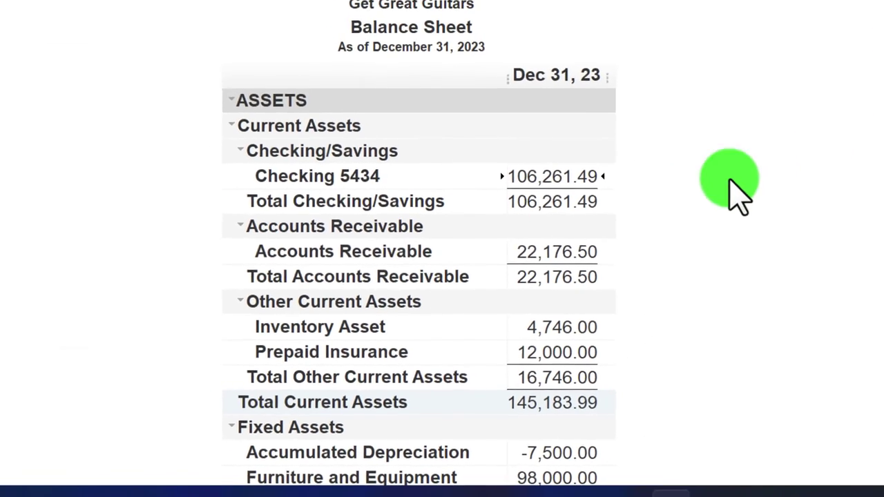
# Customize the Balance Sheet's advanced row display so that accounts with zero balances are included
pyautogui.scroll(-1, 698, 207)
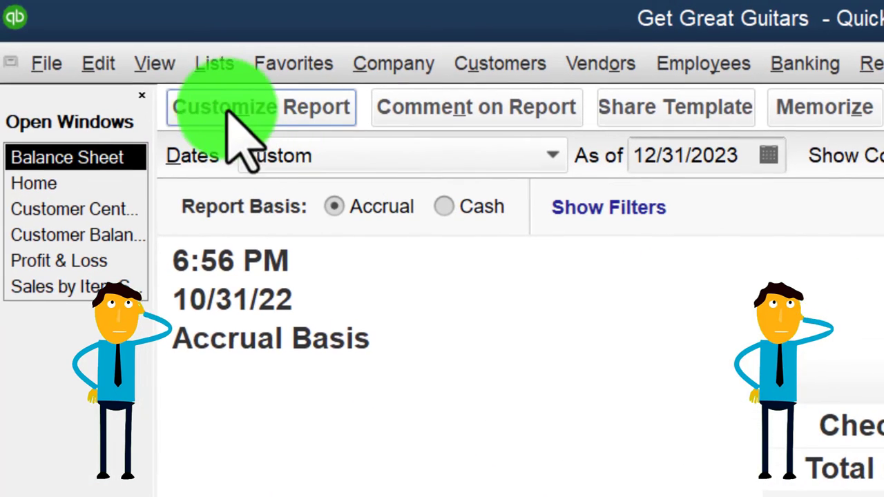
pyautogui.click(231, 105)
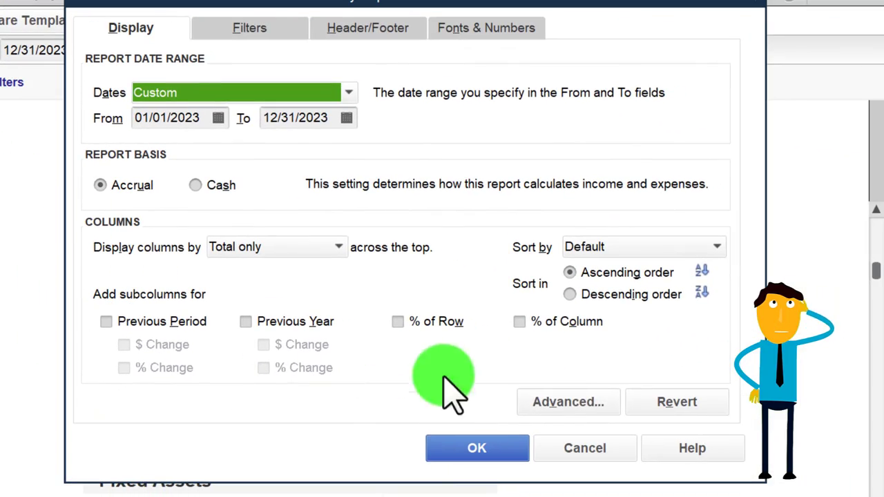
pyautogui.click(568, 402)
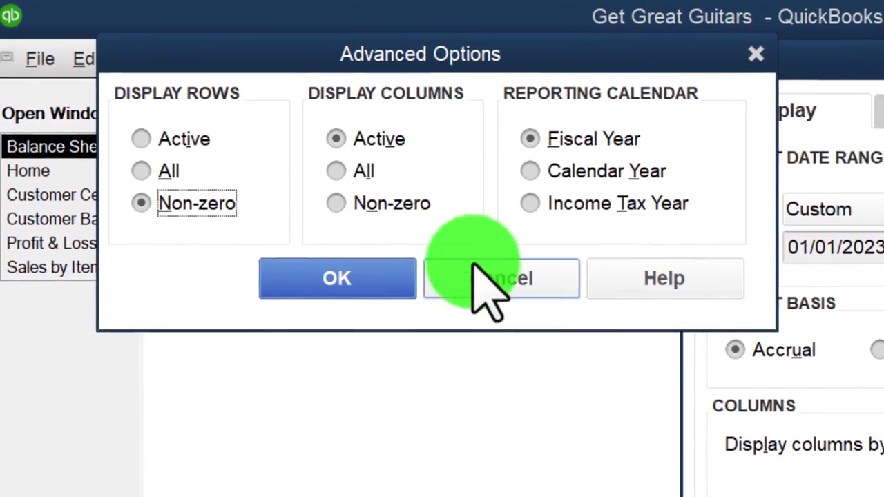
pyautogui.click(294, 277)
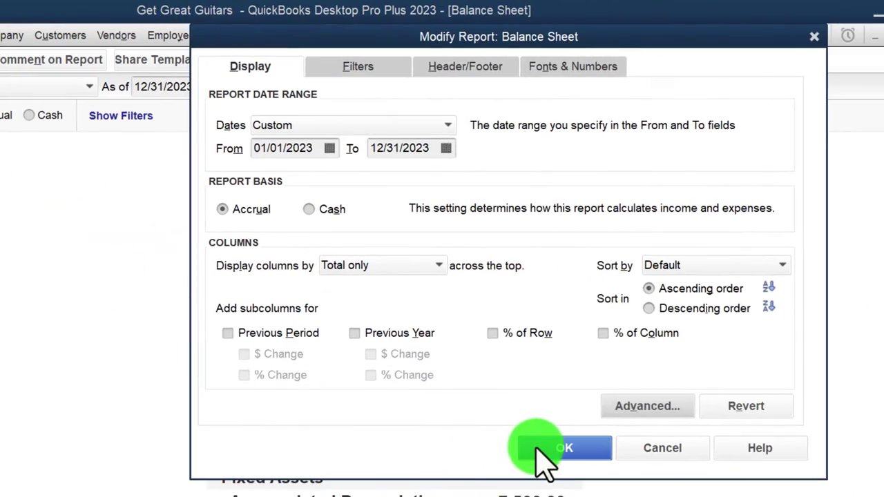
pyautogui.click(543, 447)
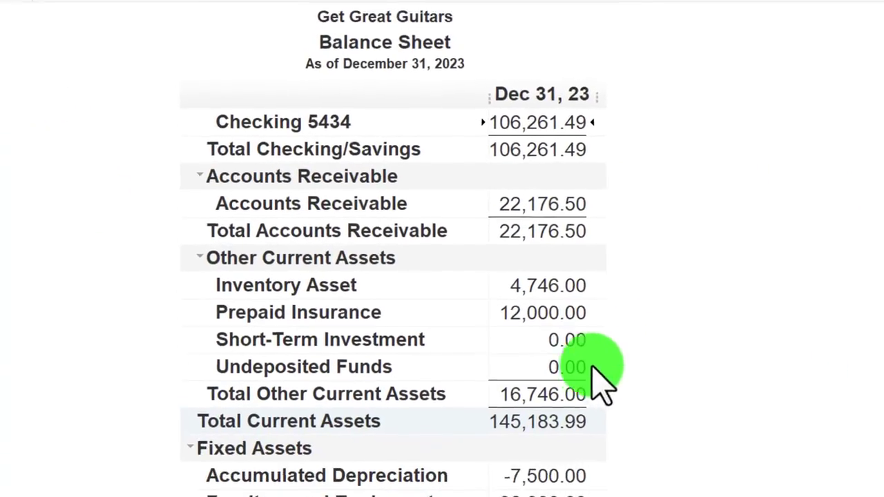
# Examine the transactions behind Undeposited Funds on the Balance Sheet, and return to the report
pyautogui.doubleClick(552, 453)
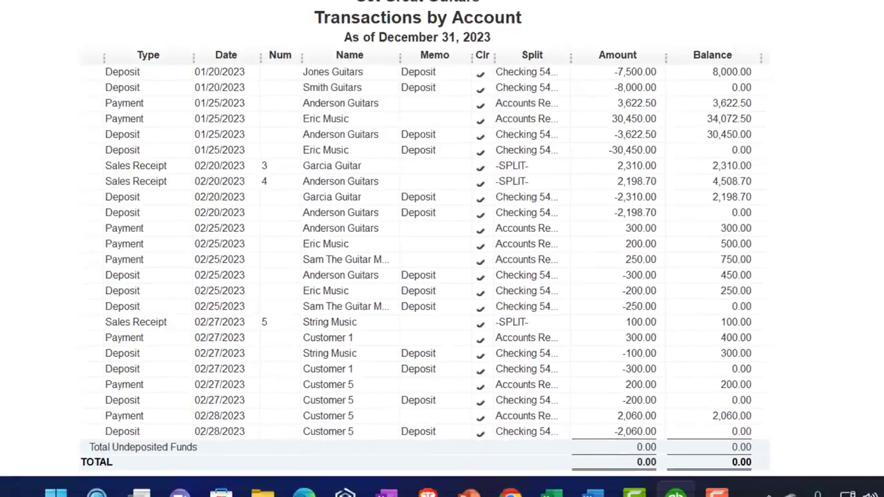
pyautogui.click(873, 27)
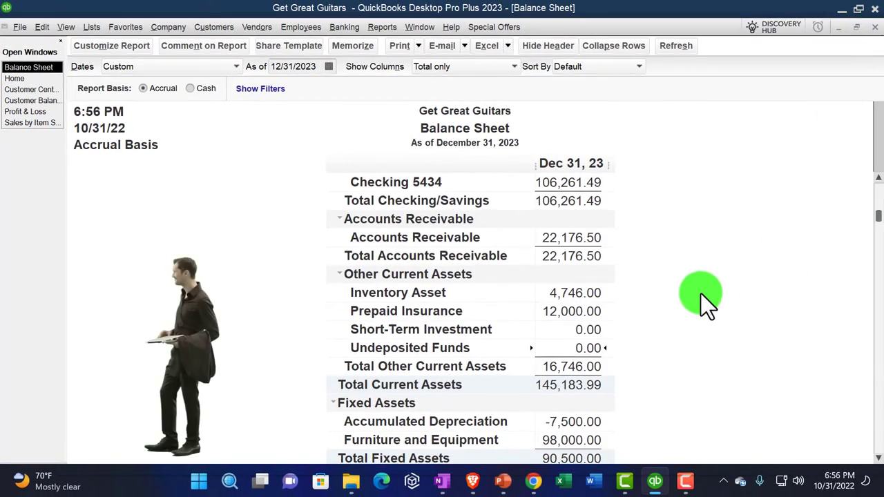
pyautogui.scroll(2, 695, 297)
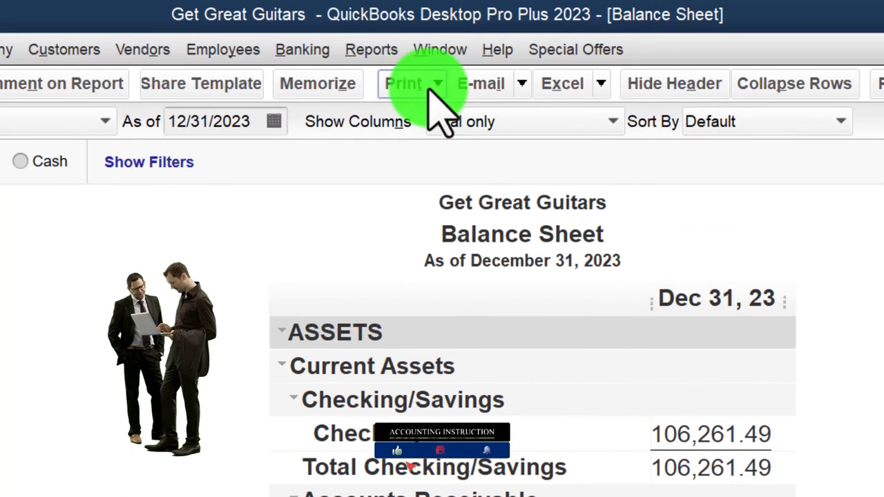
# Run the Trial Balance report for 01/01/2023 to 12/31/2023
pyautogui.click(380, 53)
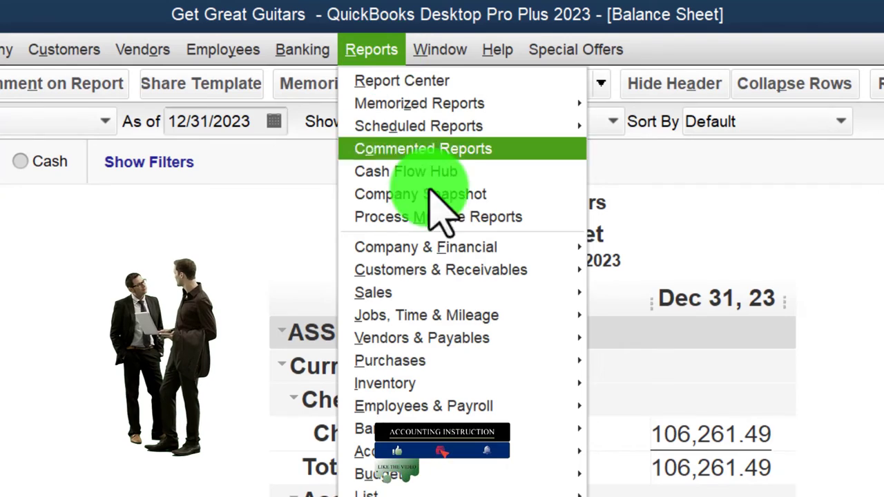
pyautogui.moveTo(507, 453)
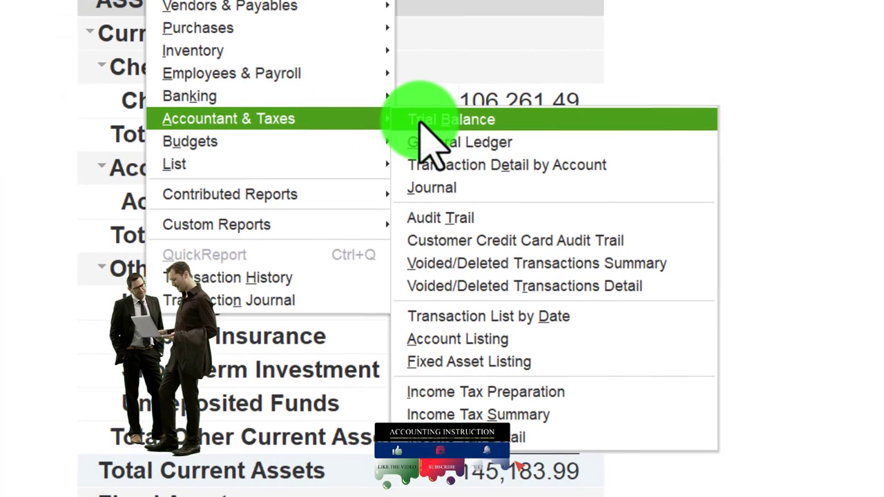
pyautogui.click(569, 363)
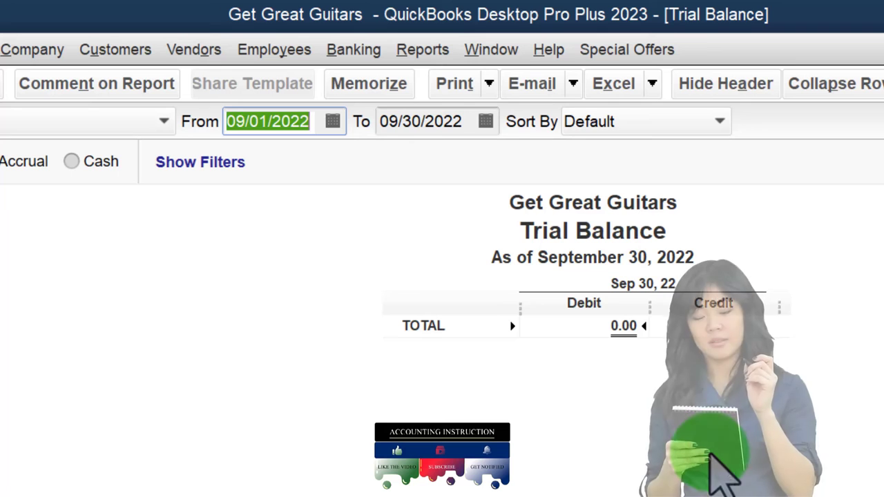
pyautogui.write('01')
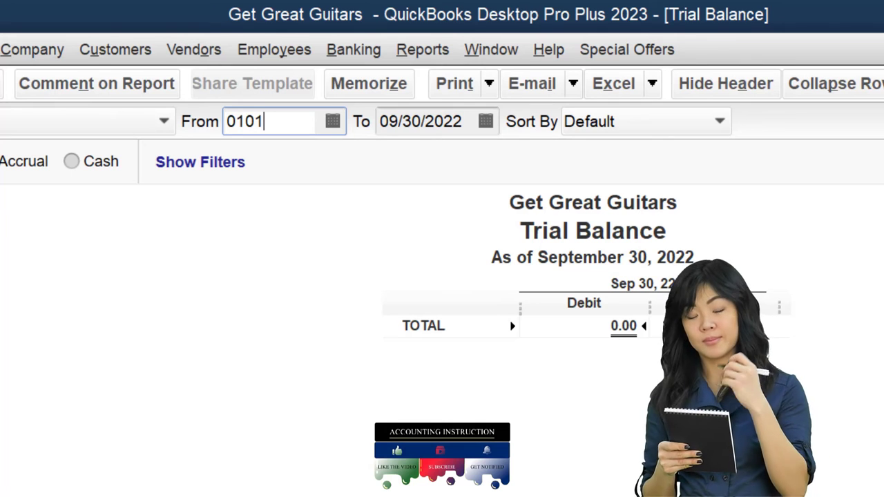
pyautogui.write('/01/2023')
pyautogui.press('Tab')
pyautogui.press('Tab')
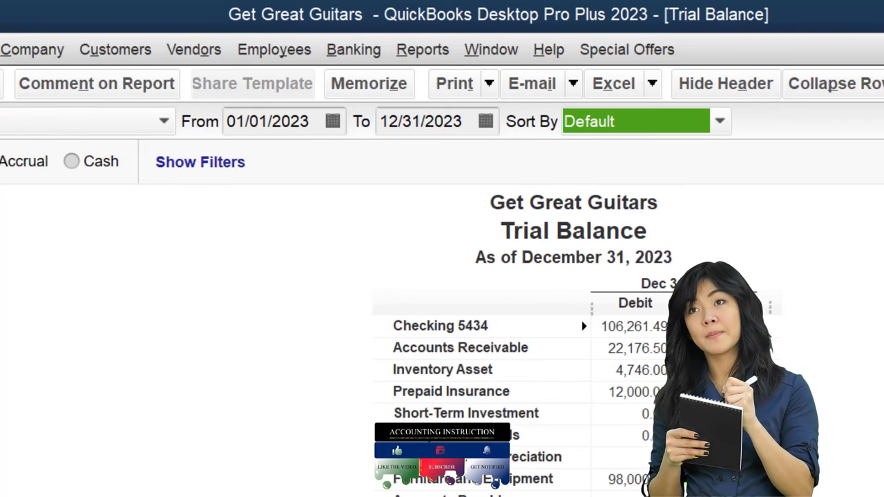
# Enlarge the Trial Balance's column label font, apply the change to all related fonts, and review the report down to its totals
pyautogui.click(247, 86)
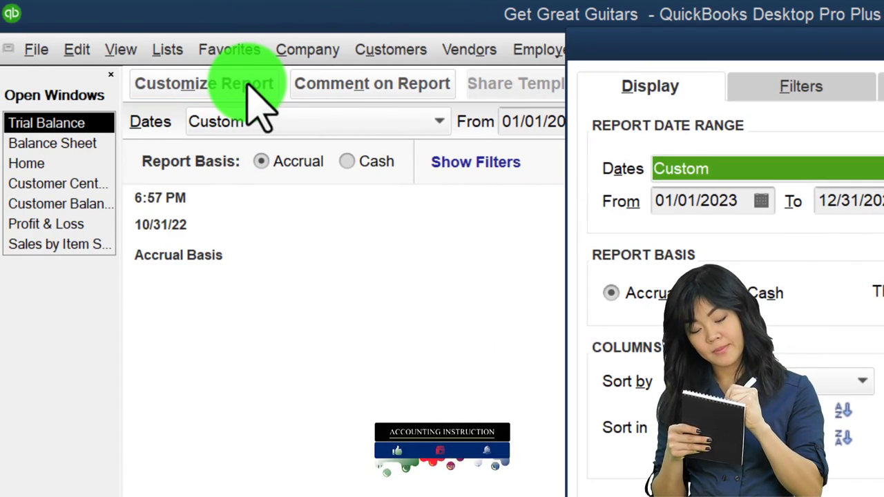
pyautogui.click(704, 84)
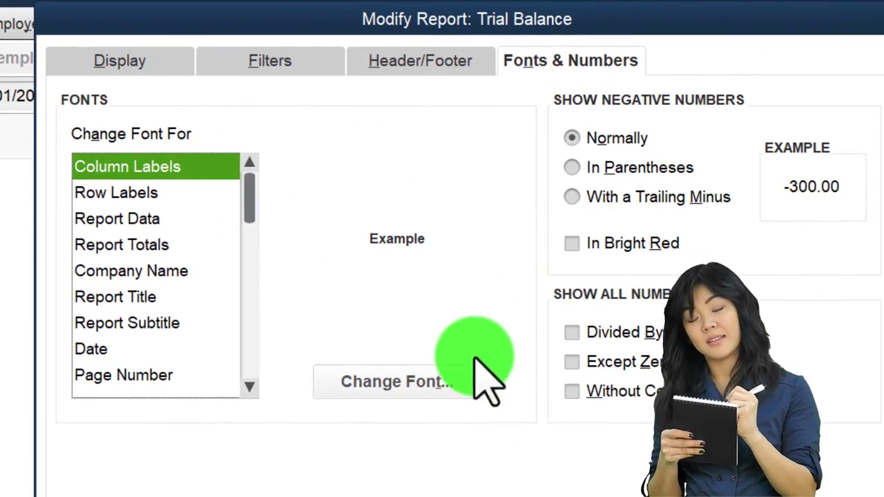
pyautogui.click(590, 384)
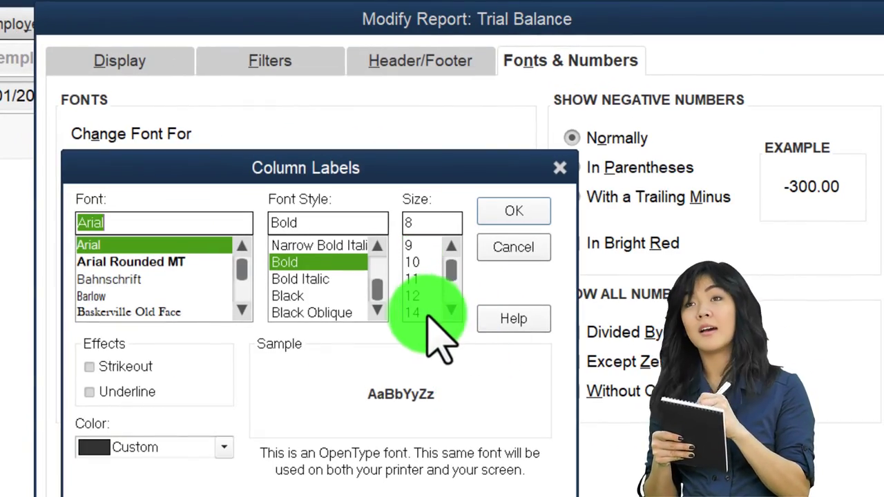
pyautogui.click(454, 311)
pyautogui.click(414, 313)
pyautogui.click(513, 210)
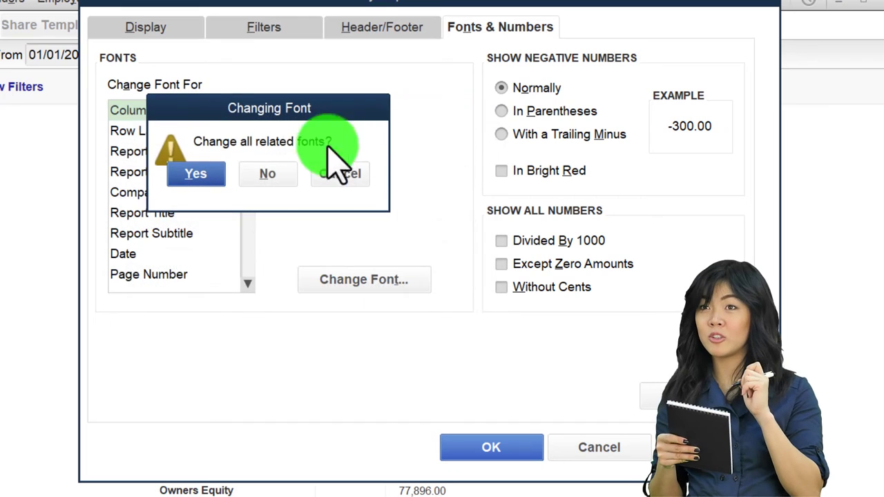
pyautogui.click(198, 172)
pyautogui.click(481, 462)
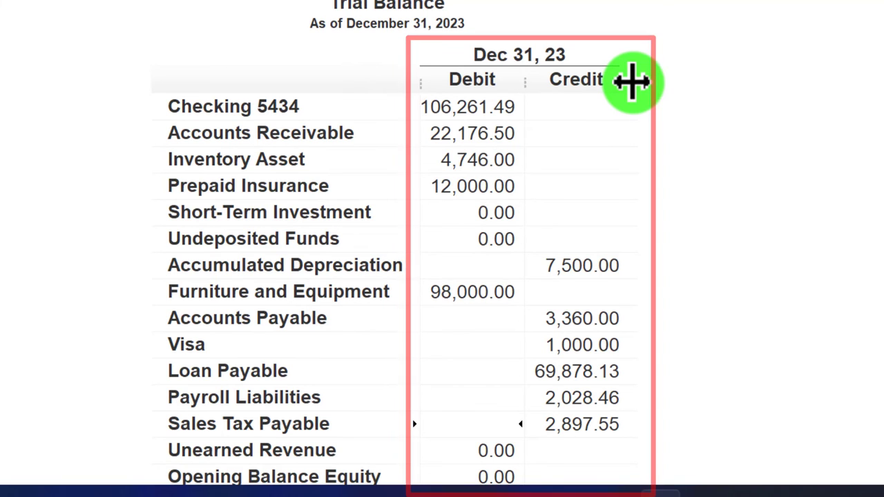
pyautogui.scroll(-3, 632, 82)
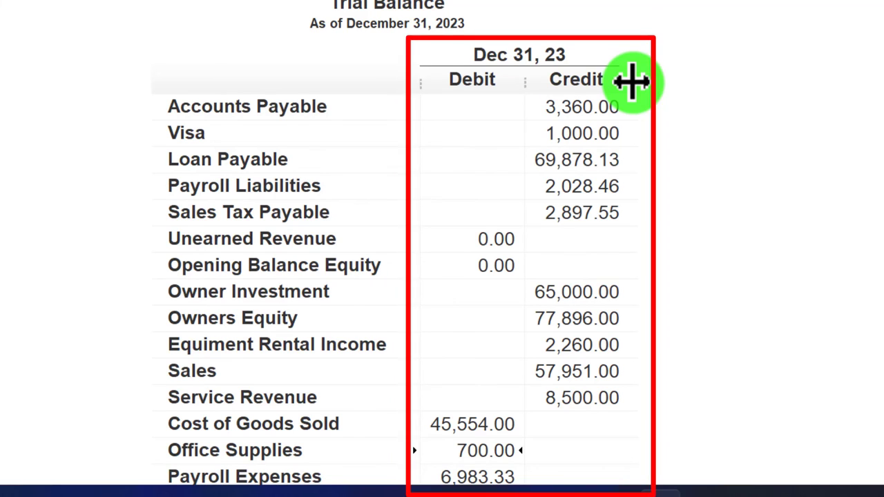
pyautogui.scroll(-3, 632, 82)
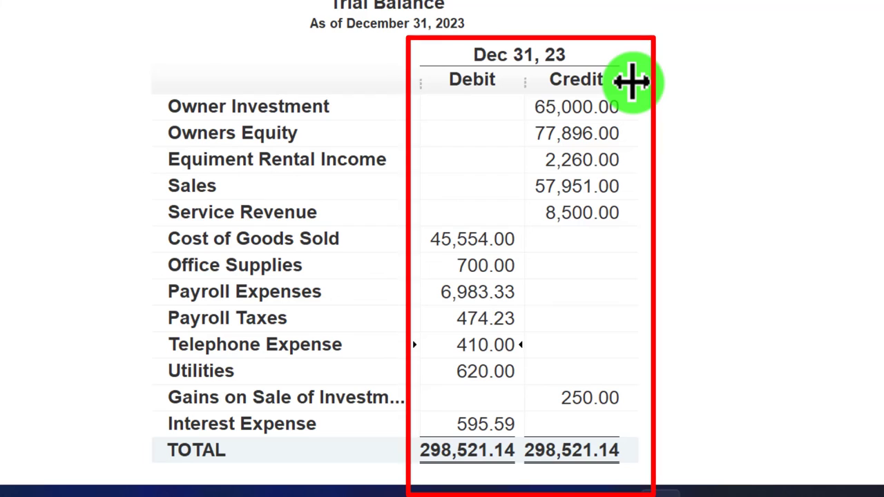